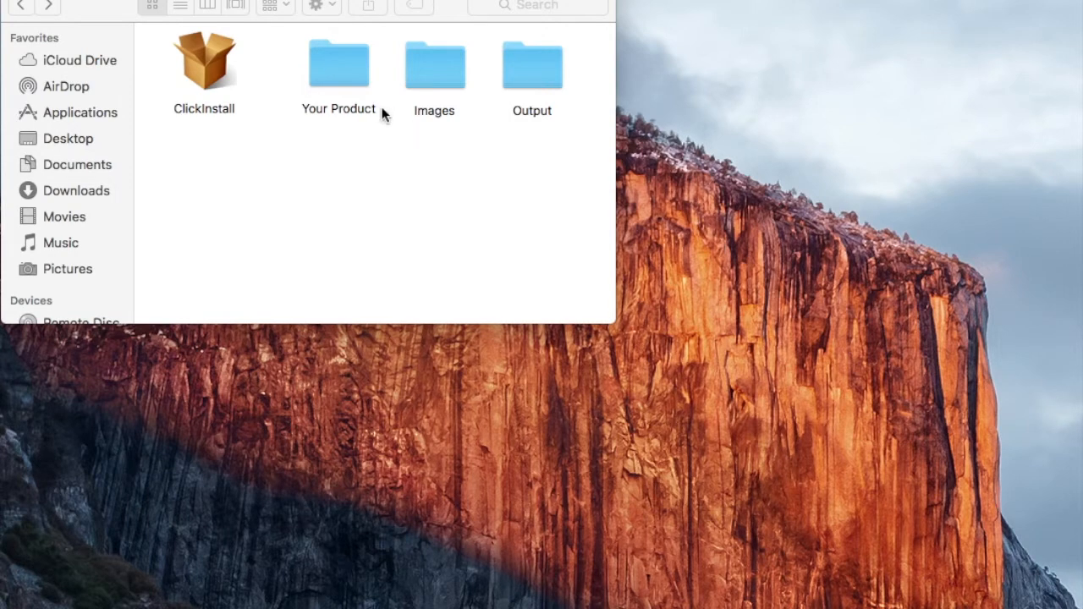
Examine the contents of the Your Product and Images folders.
double_click(342, 68)
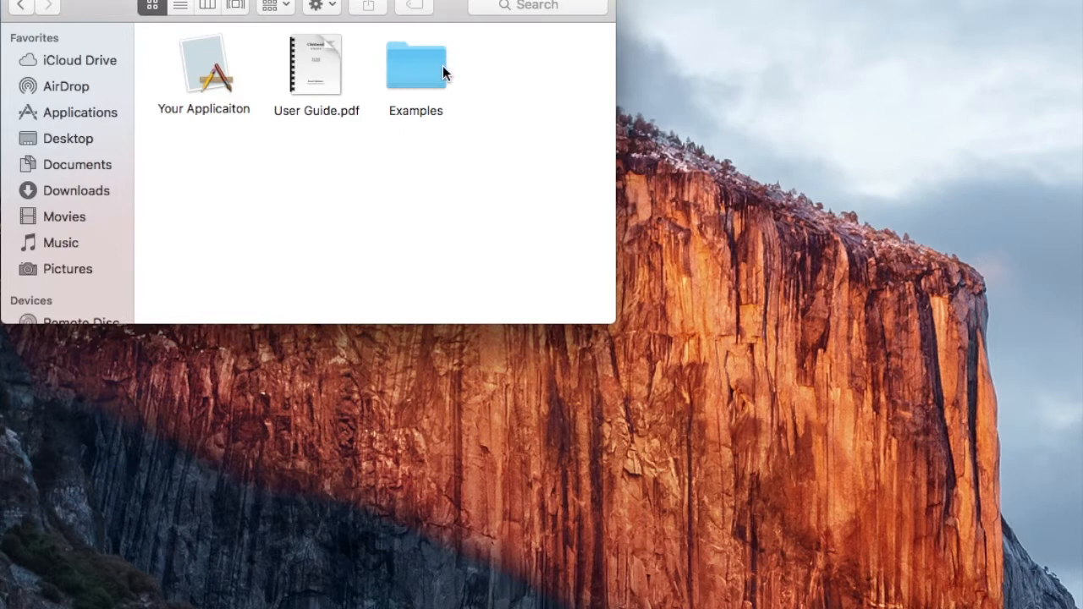
click(23, 7)
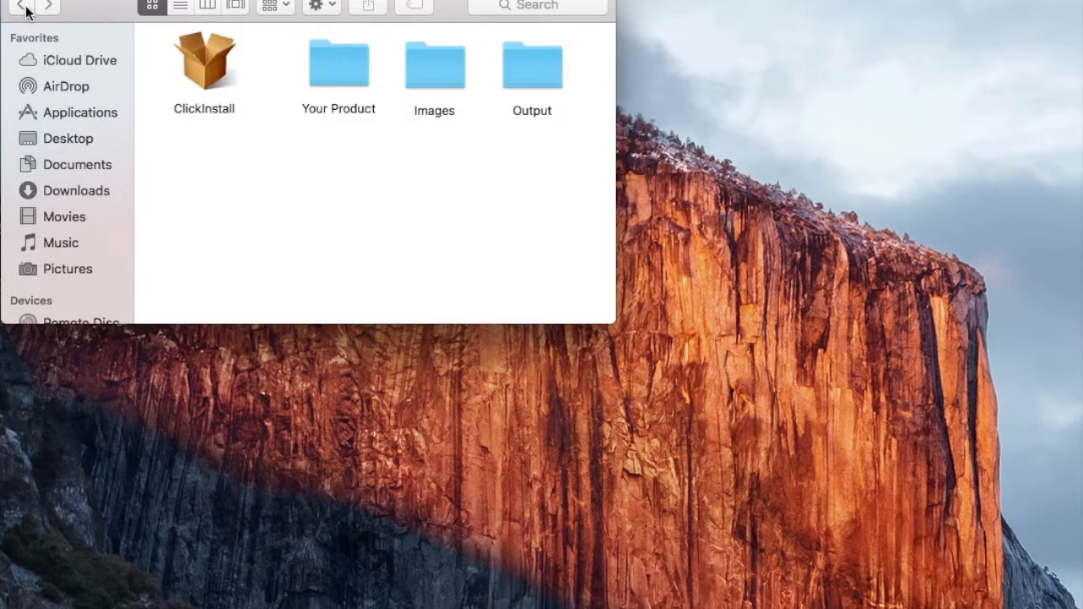
double_click(454, 76)
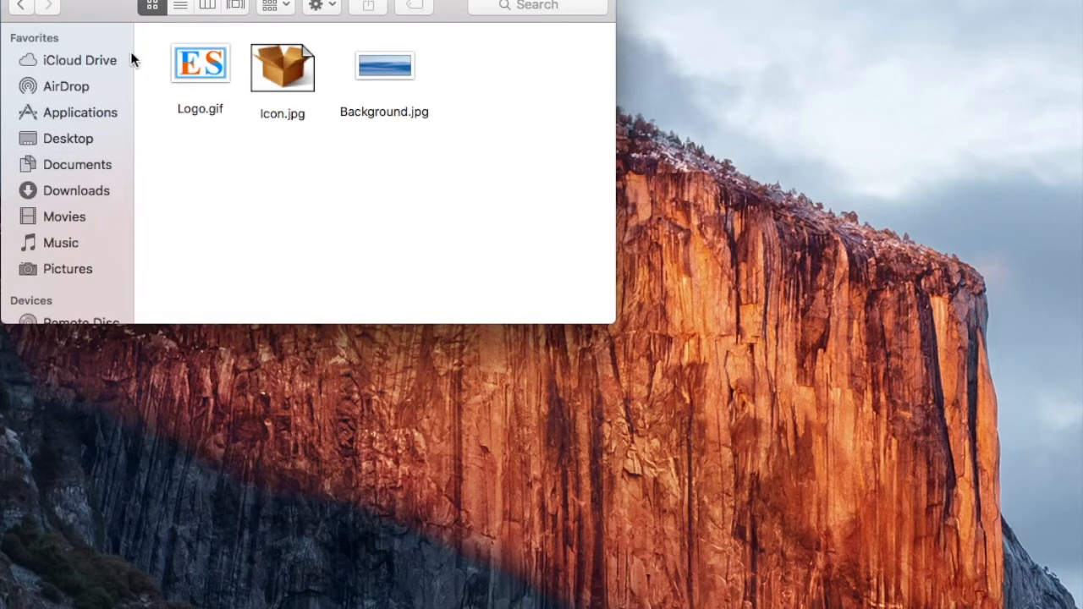
click(23, 8)
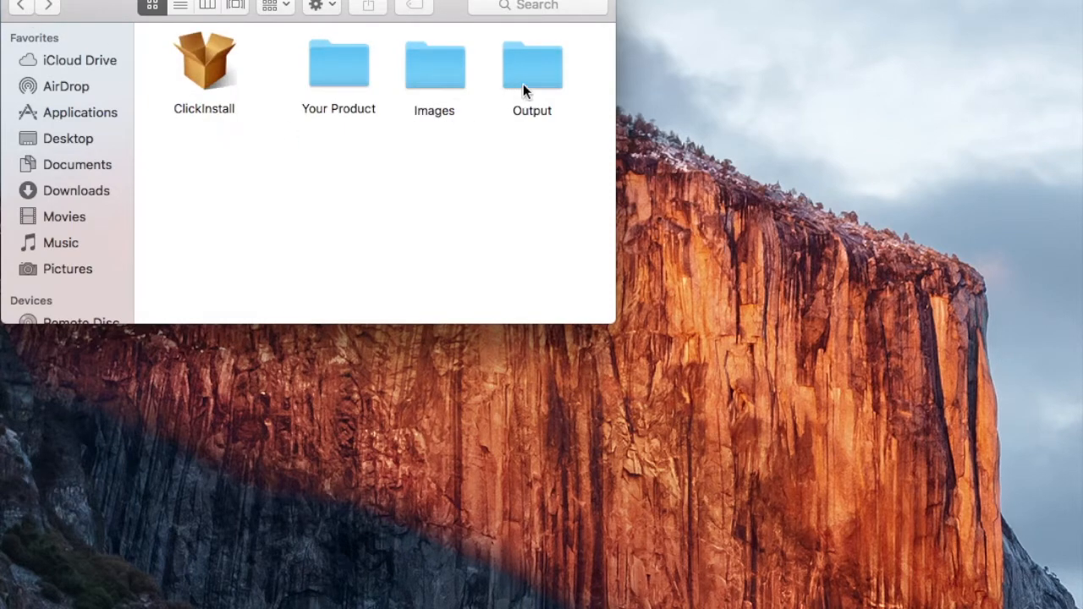
Launch ClickInstall and rename the Unused-1 record as "Your Application".
double_click(214, 66)
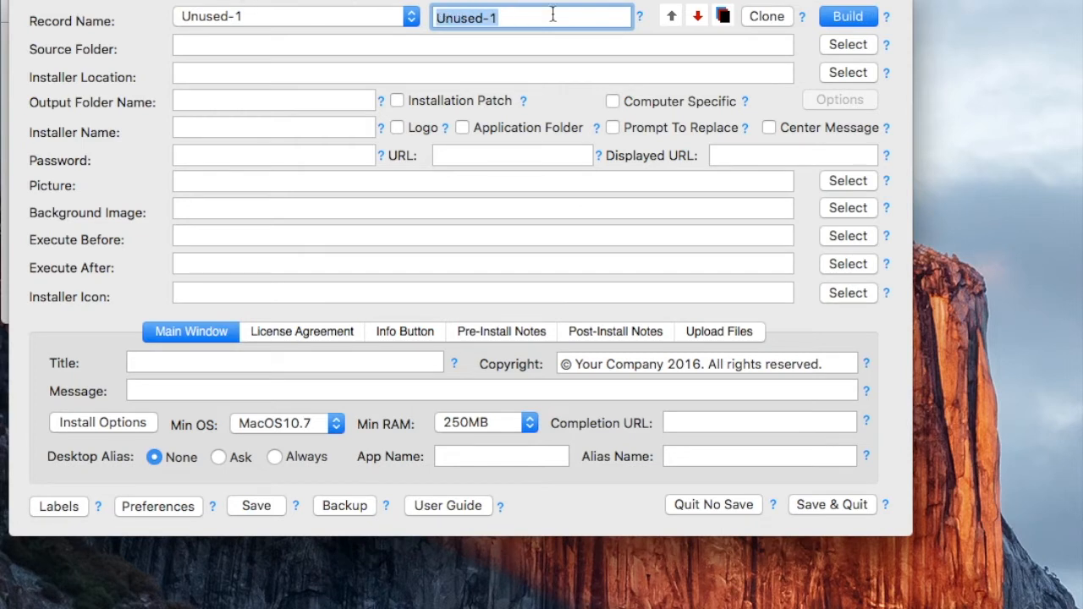
text(Your Application)
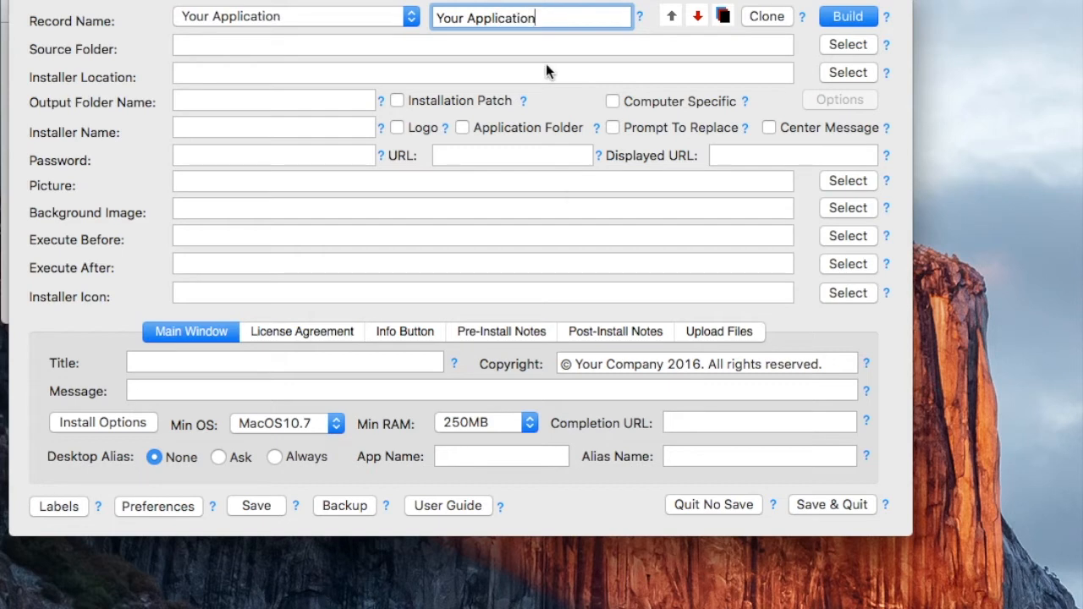
click(386, 20)
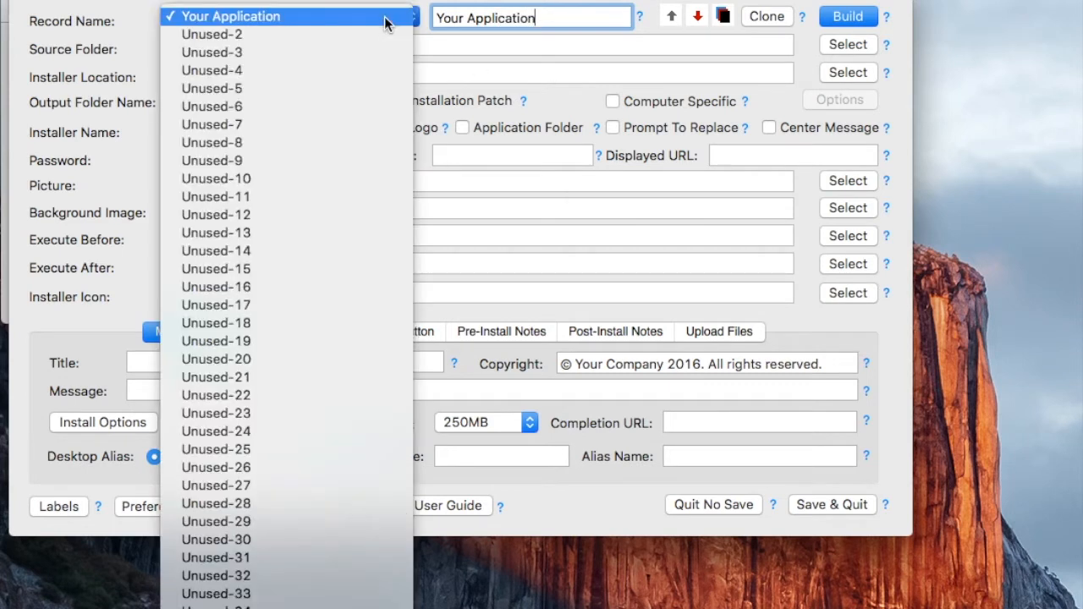
click(440, 88)
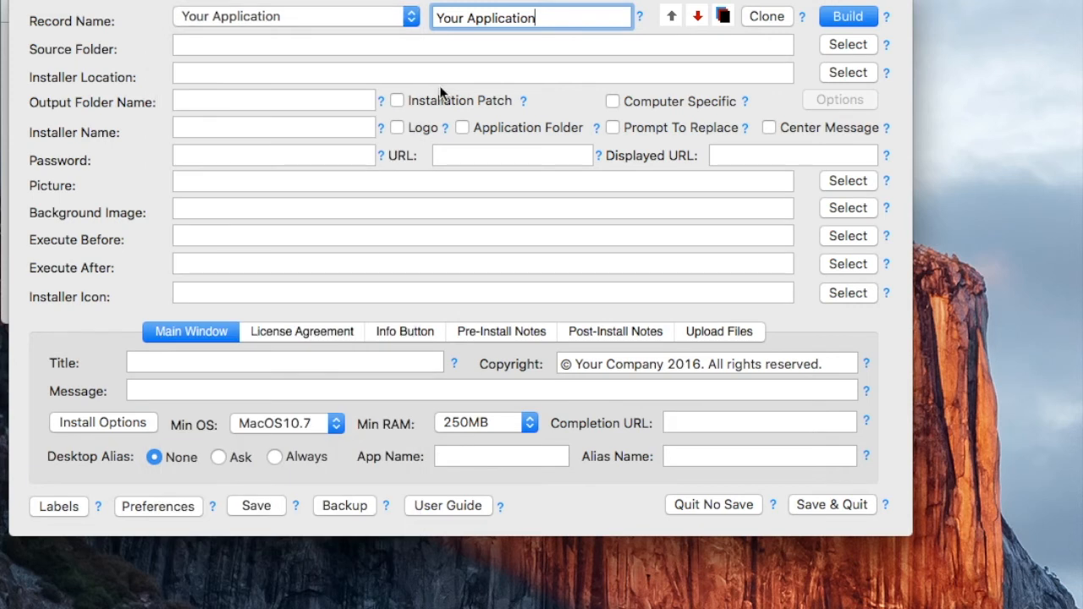
Set the record's source folder to the Your Product folder inside Mac Installer.
click(865, 45)
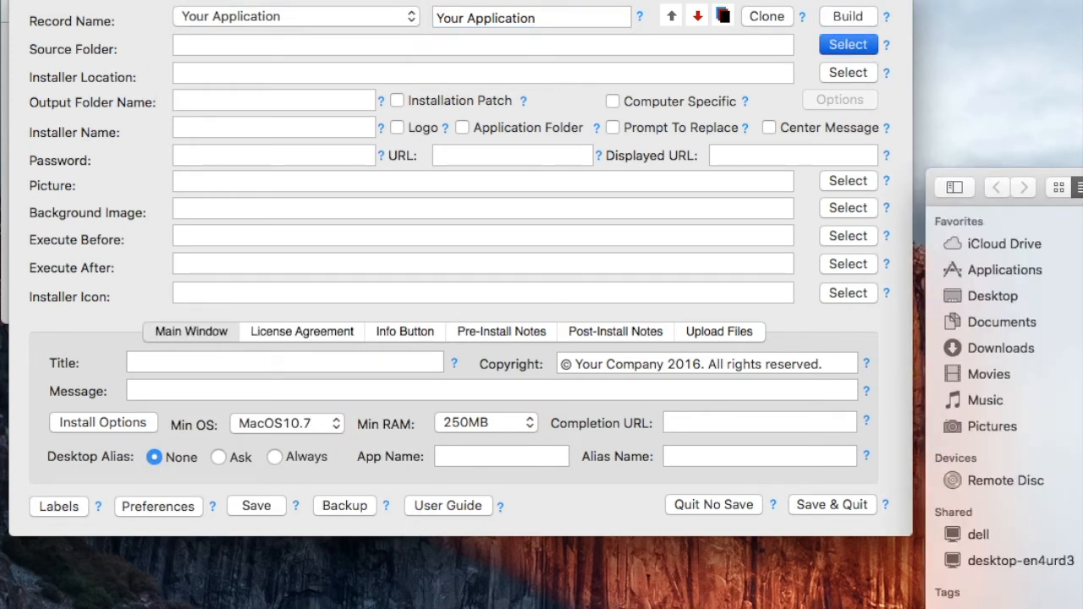
drag(1082, 181, 575, 1)
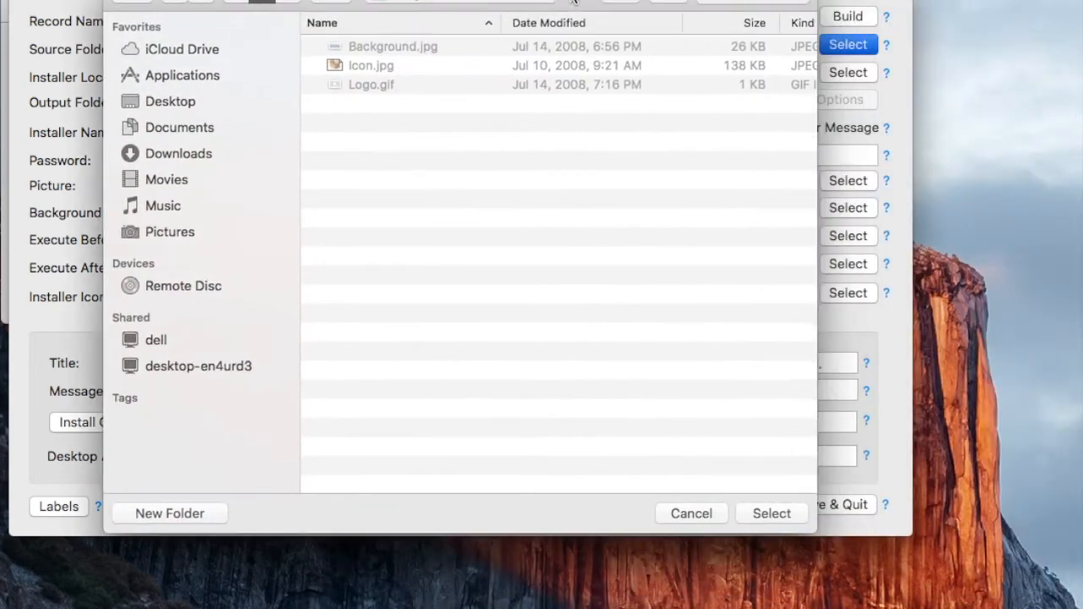
click(485, 1)
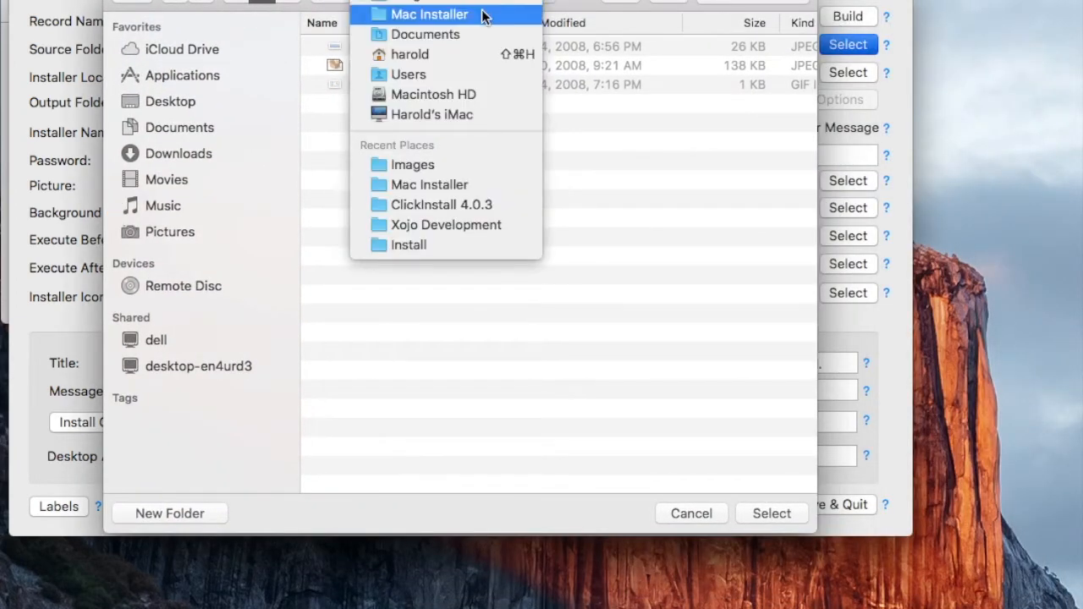
click(483, 14)
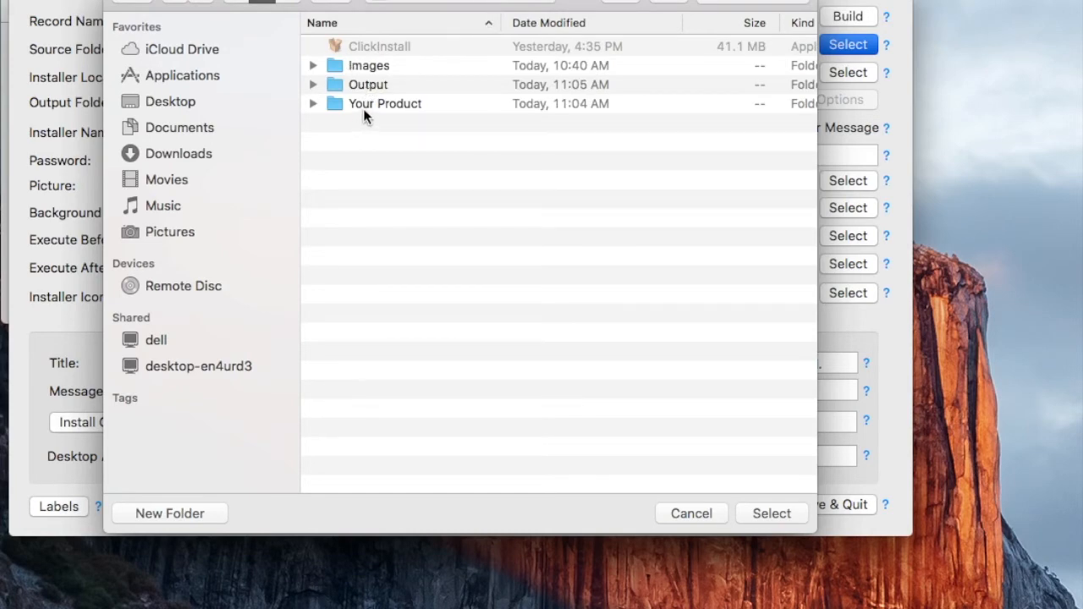
click(382, 104)
click(770, 513)
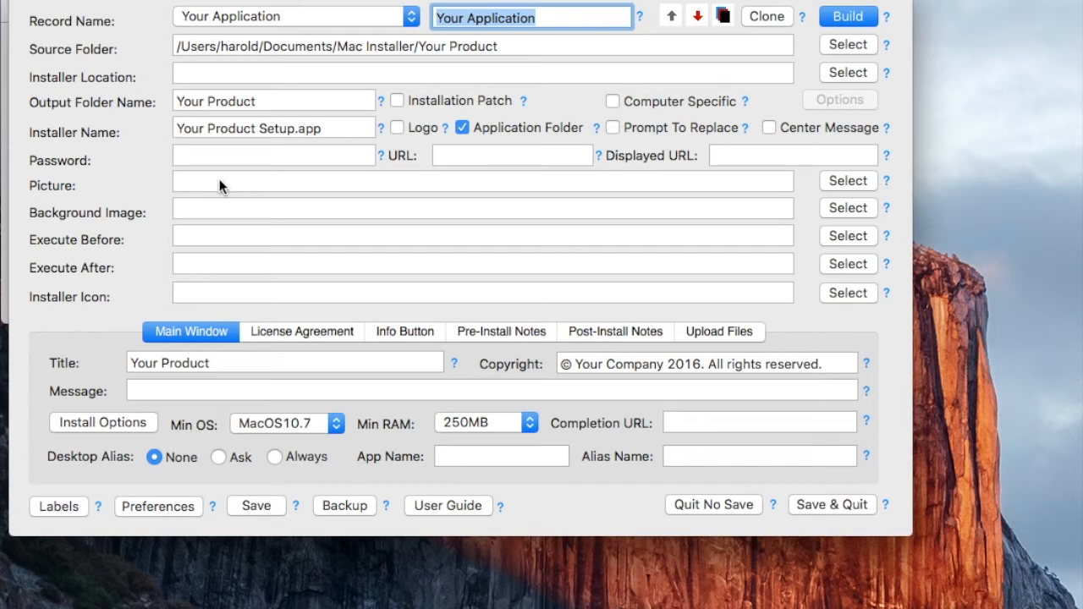
Set the installer's picture to Icon.jpg and its background image to Background.jpg, both from the Images folder.
click(840, 182)
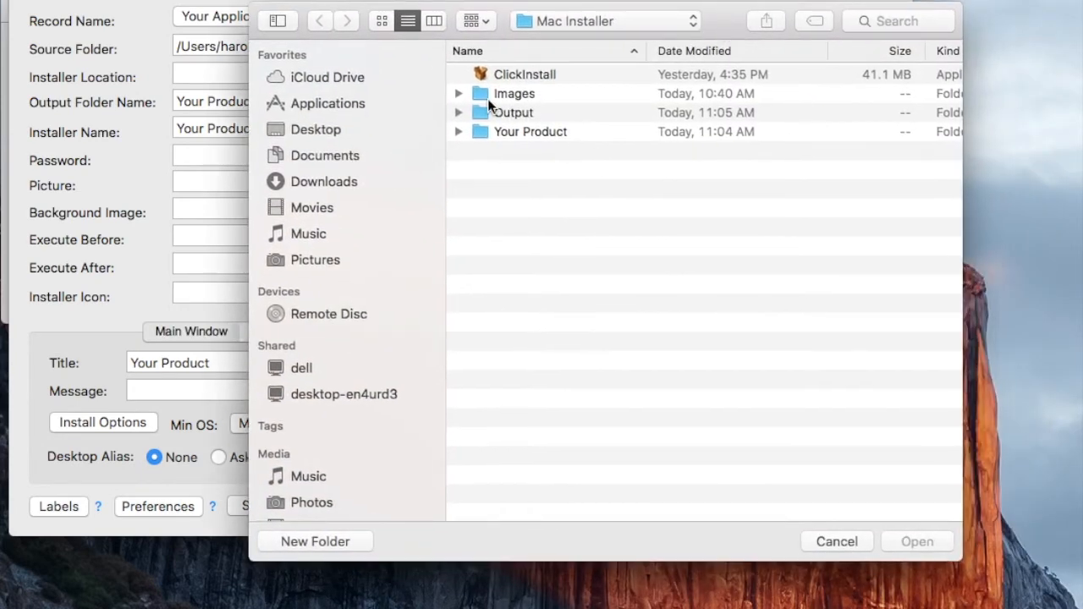
double_click(482, 95)
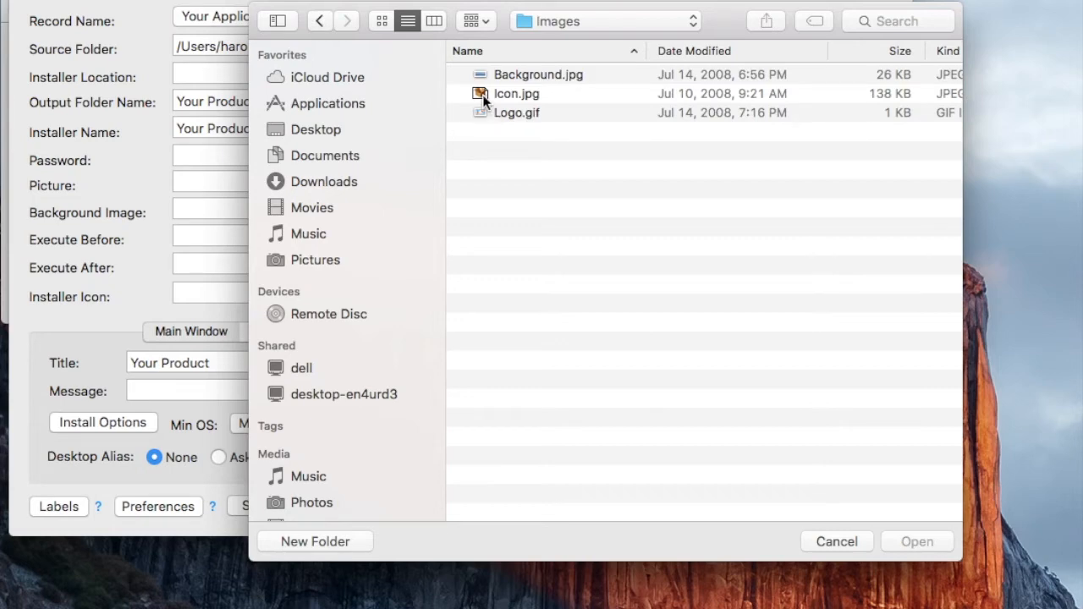
double_click(483, 95)
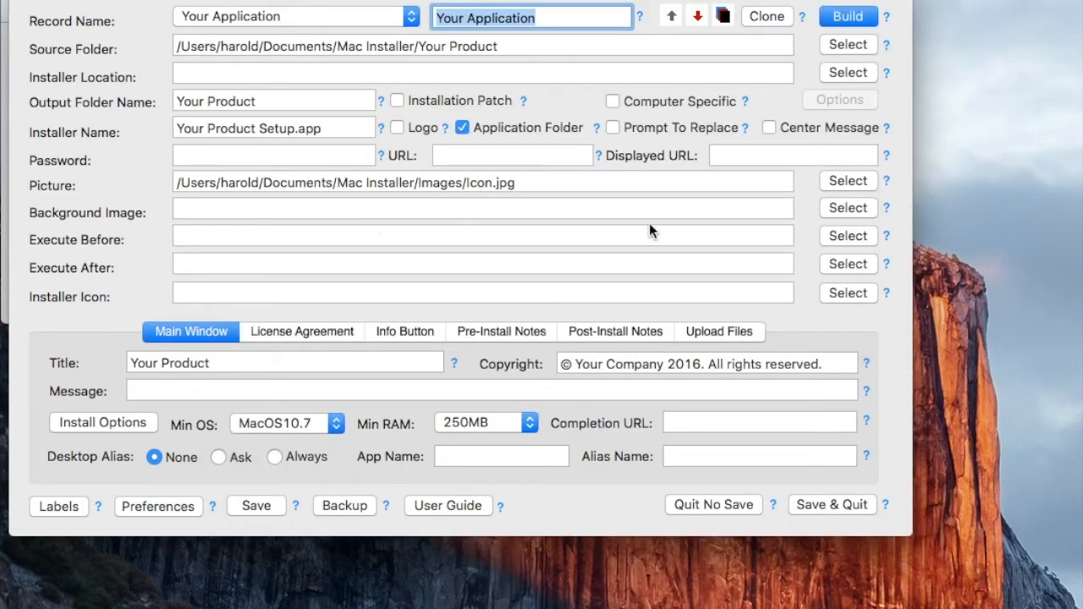
click(838, 208)
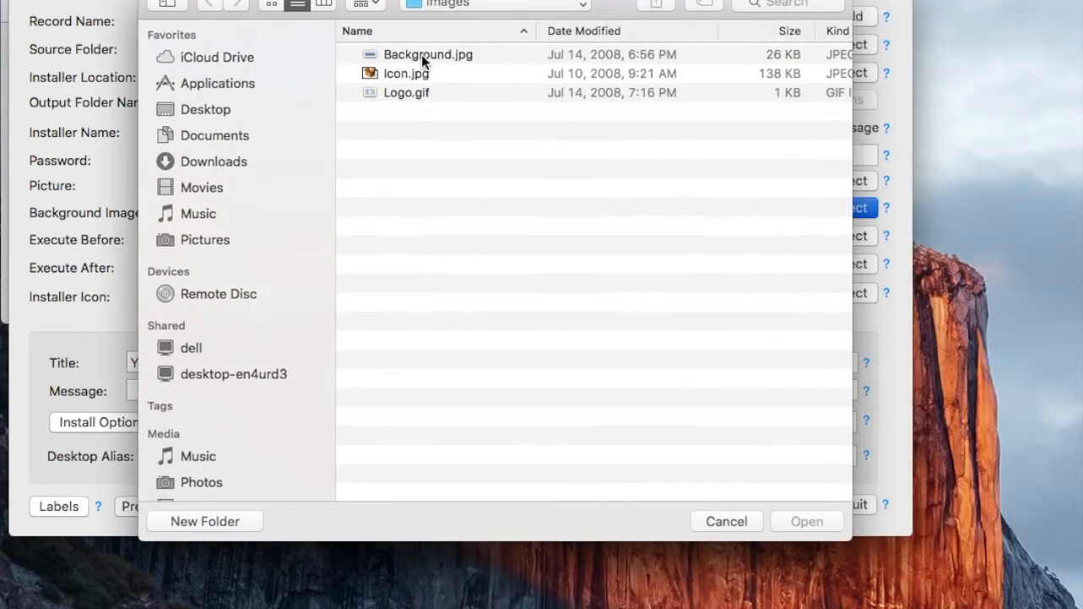
click(423, 58)
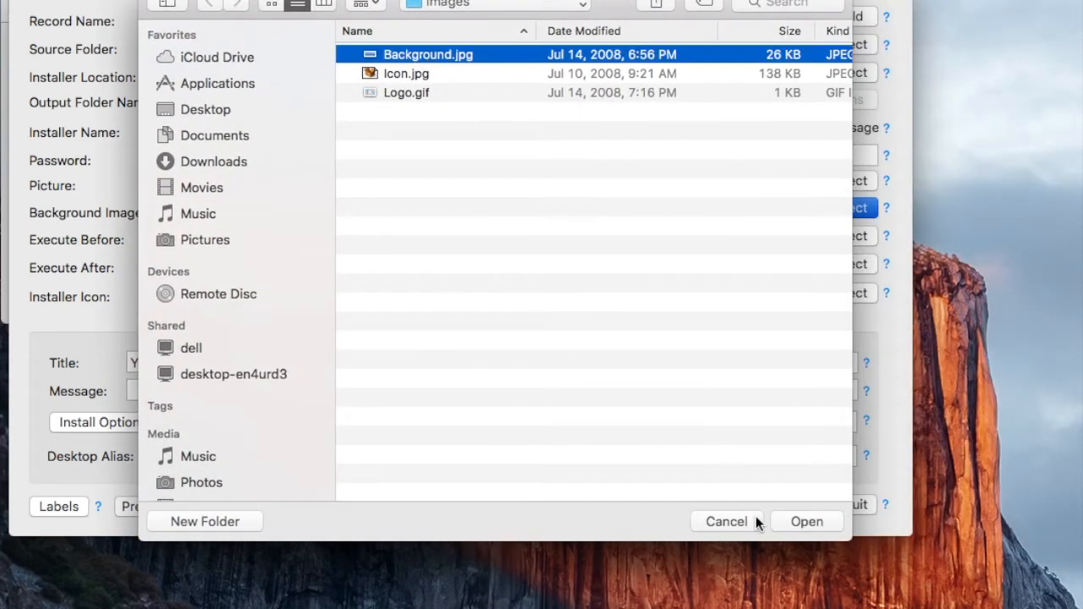
click(831, 520)
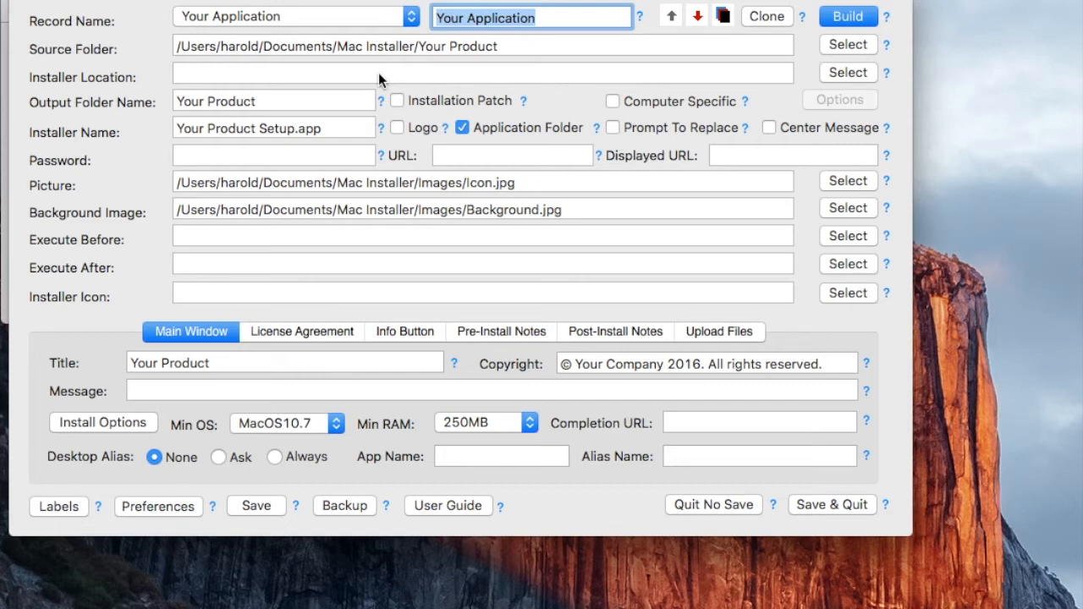
Set the installer location to the Output folder inside Mac Installer.
click(849, 72)
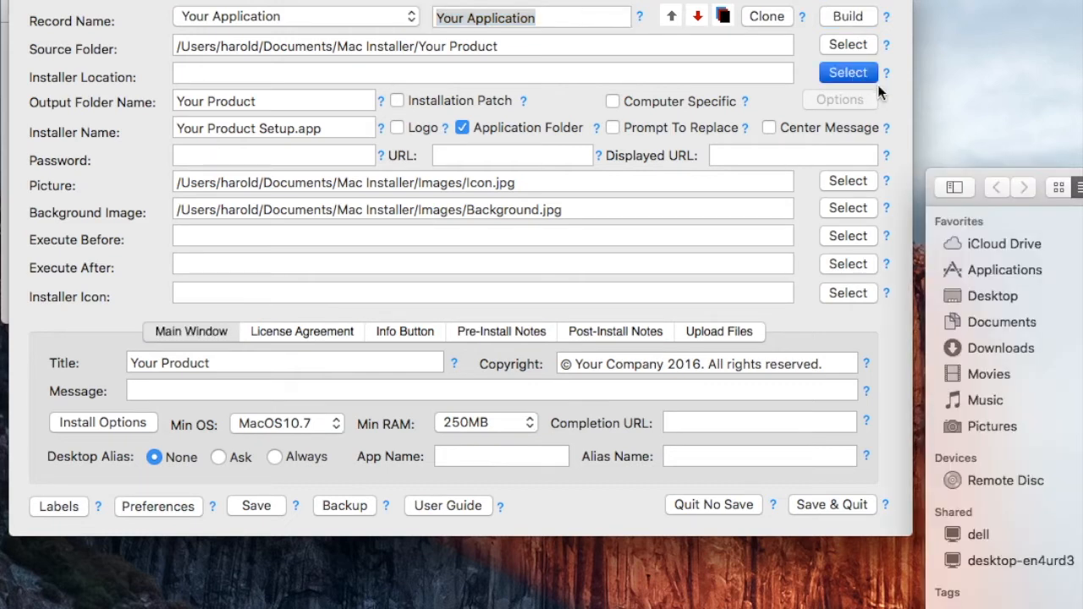
drag(1079, 188, 707, 30)
click(599, 30)
click(593, 46)
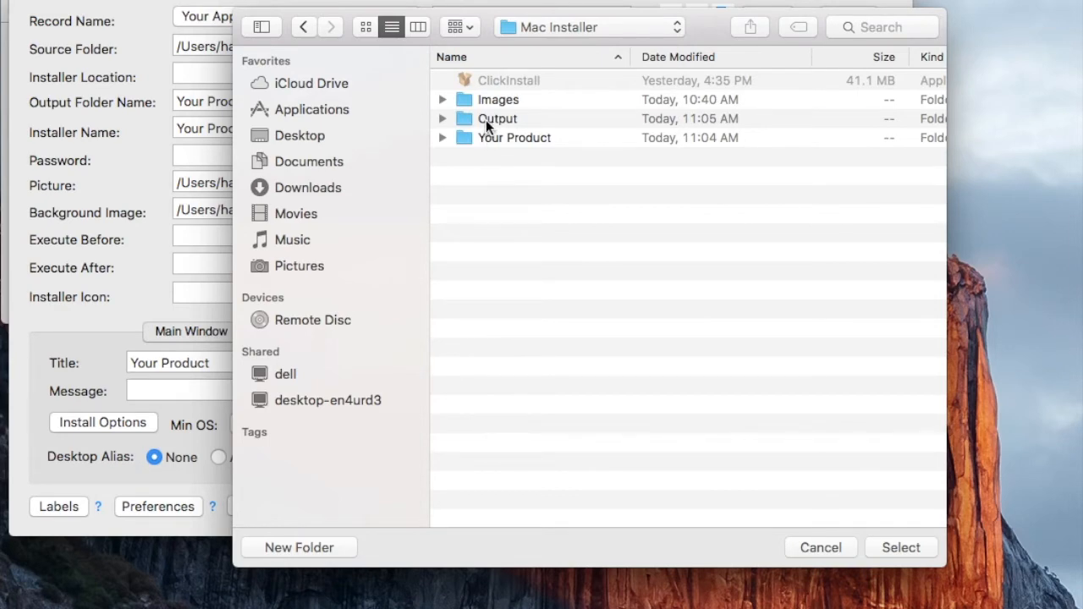
double_click(488, 119)
click(899, 552)
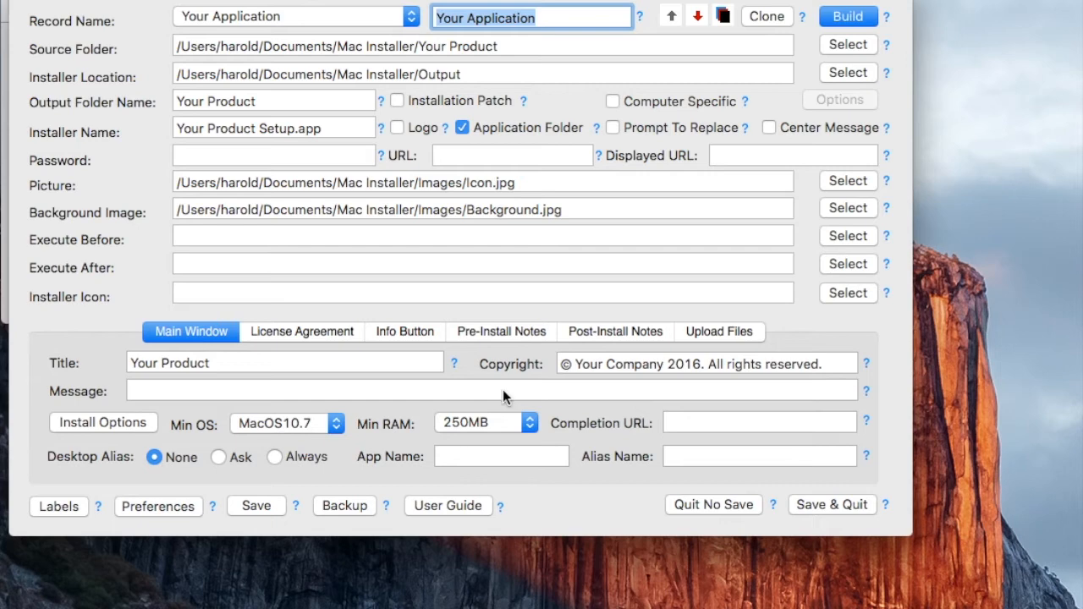
Set the logo for all records to Logo.gif from the Images folder in the preferences.
click(156, 506)
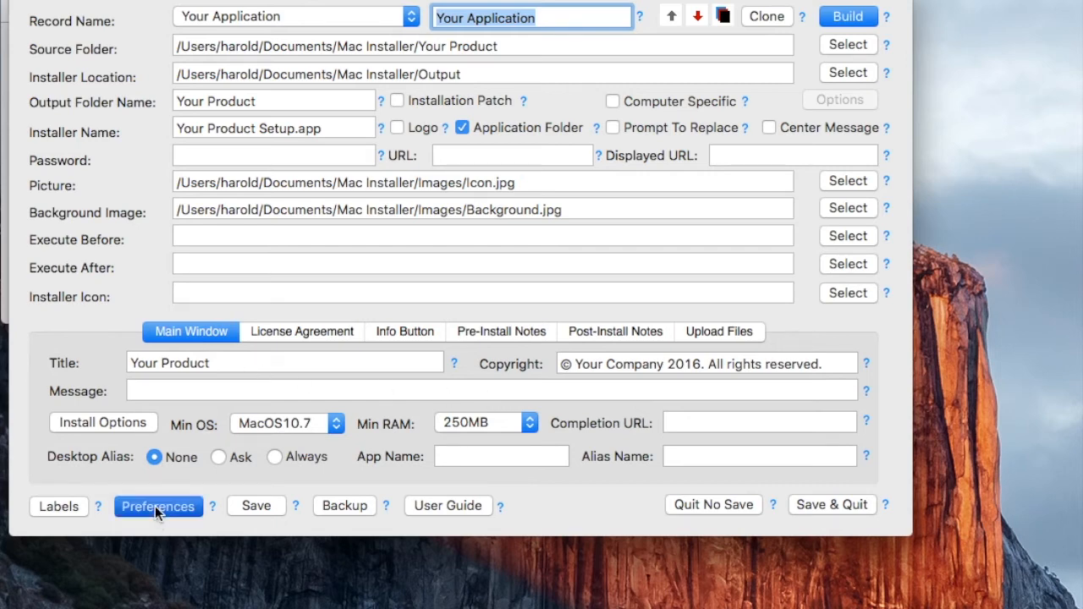
drag(1082, 180, 587, 74)
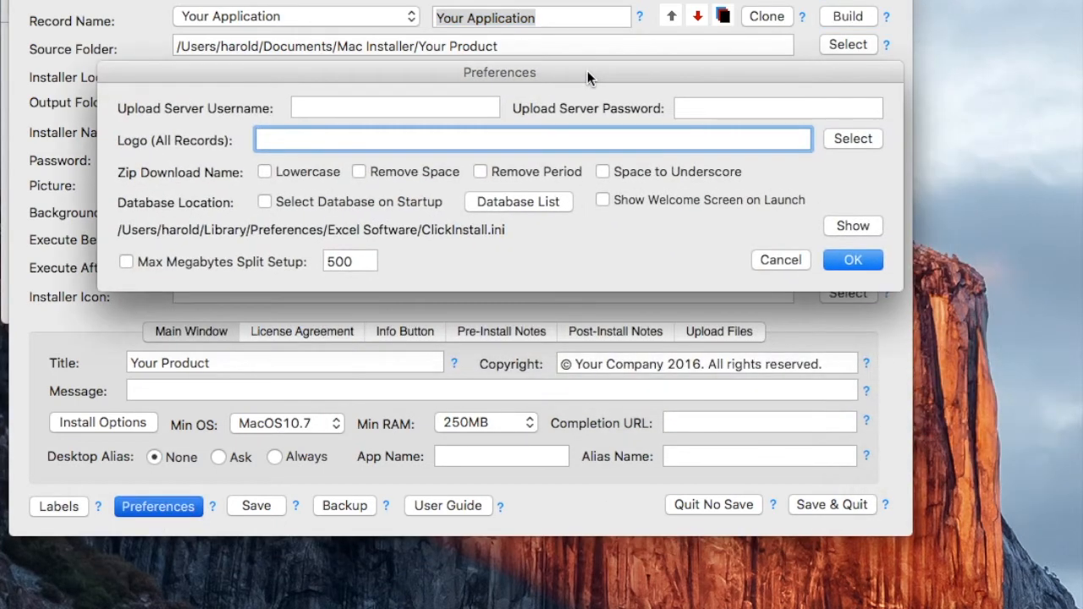
click(865, 142)
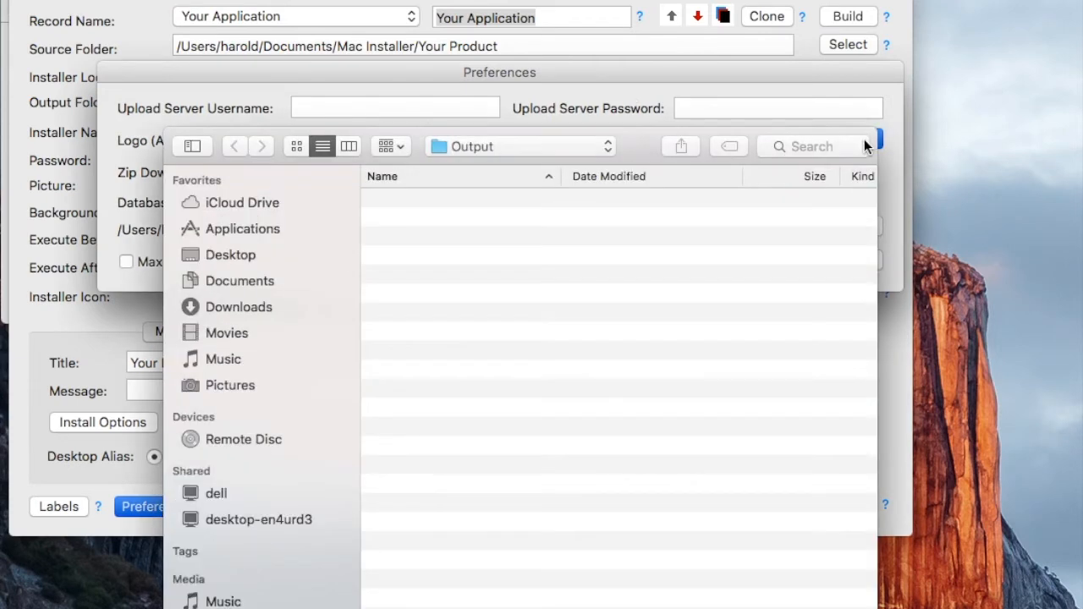
click(495, 147)
click(490, 161)
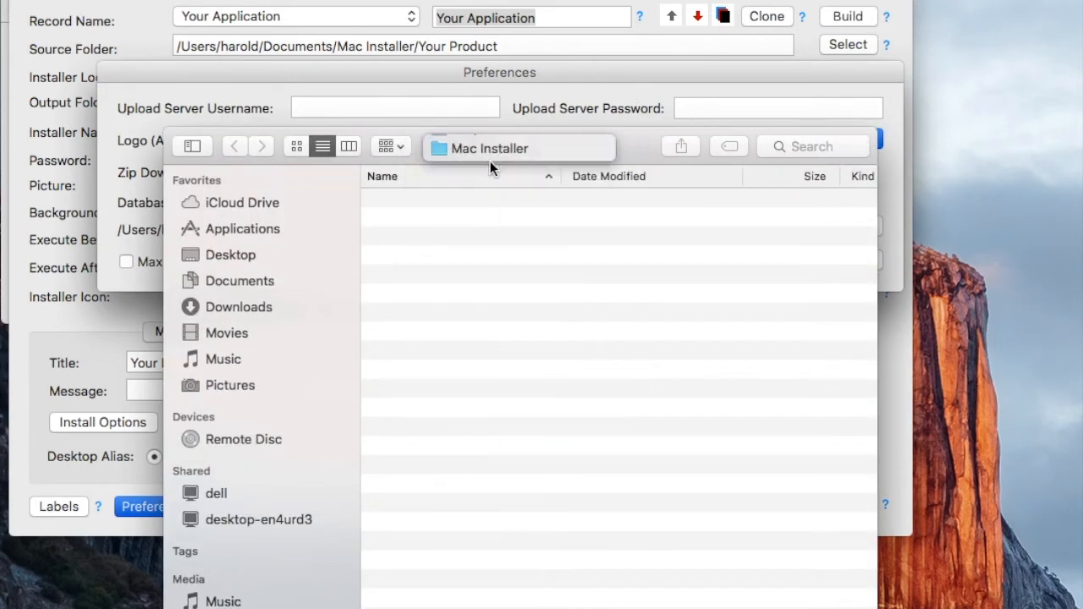
double_click(427, 219)
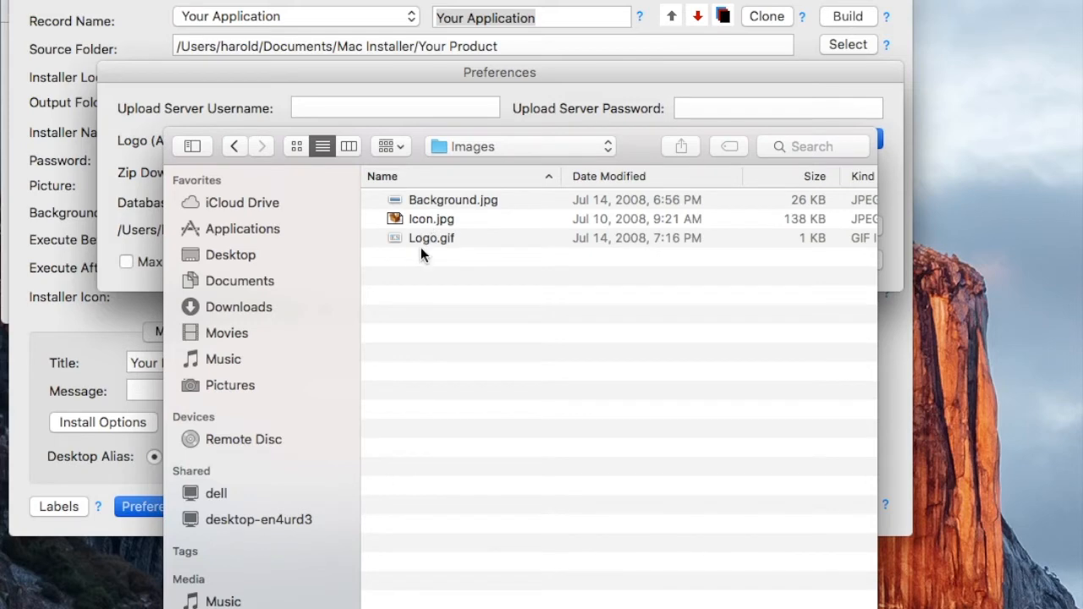
double_click(430, 239)
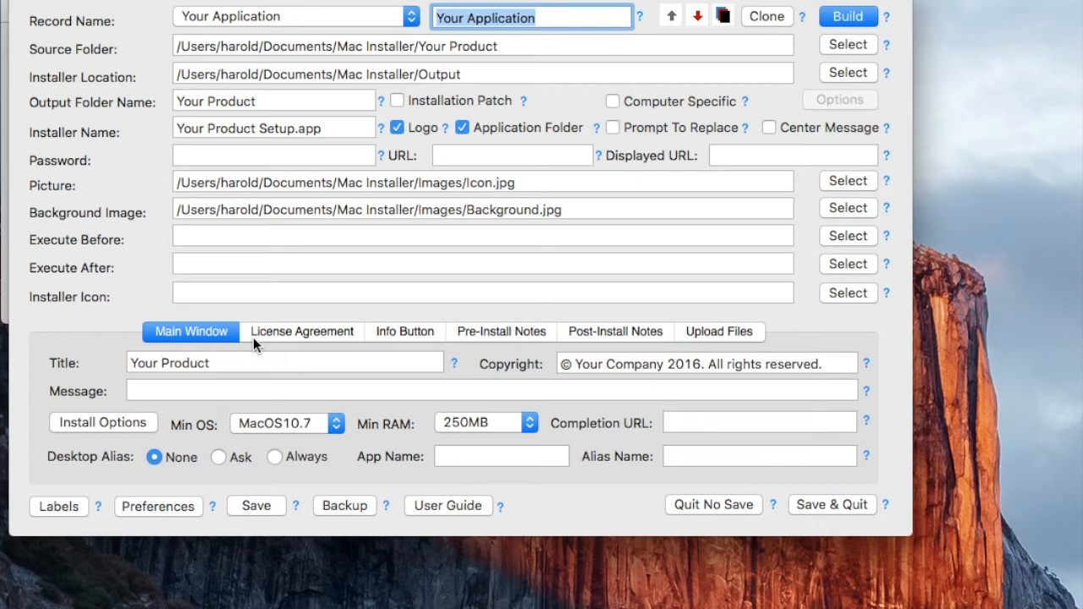
Set the installer's minimum OS to MacOS10.9 and its minimum RAM to 1GB.
click(286, 425)
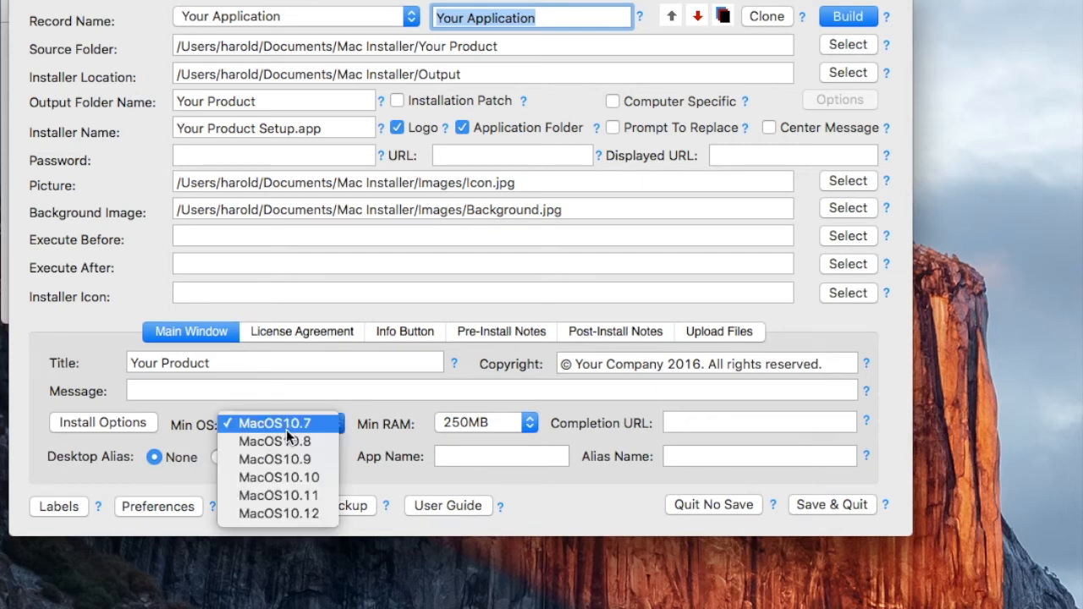
click(286, 460)
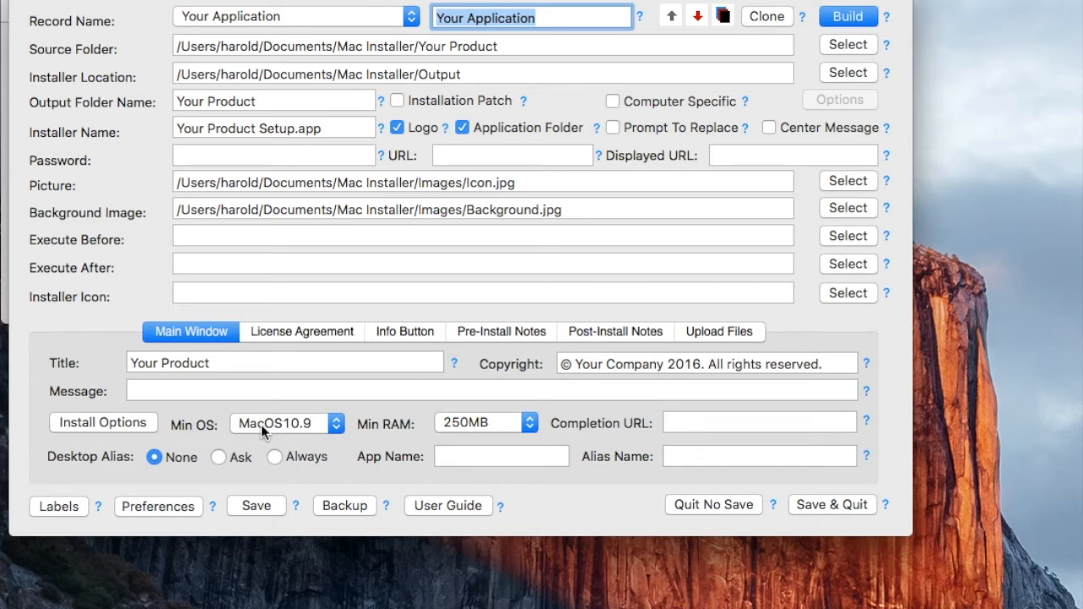
click(453, 422)
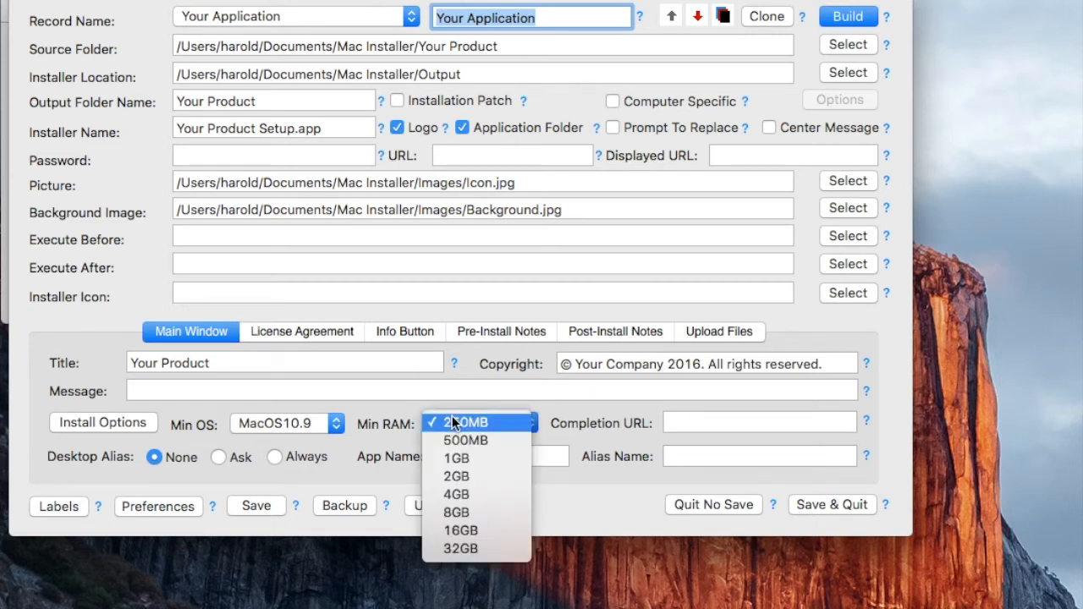
click(453, 459)
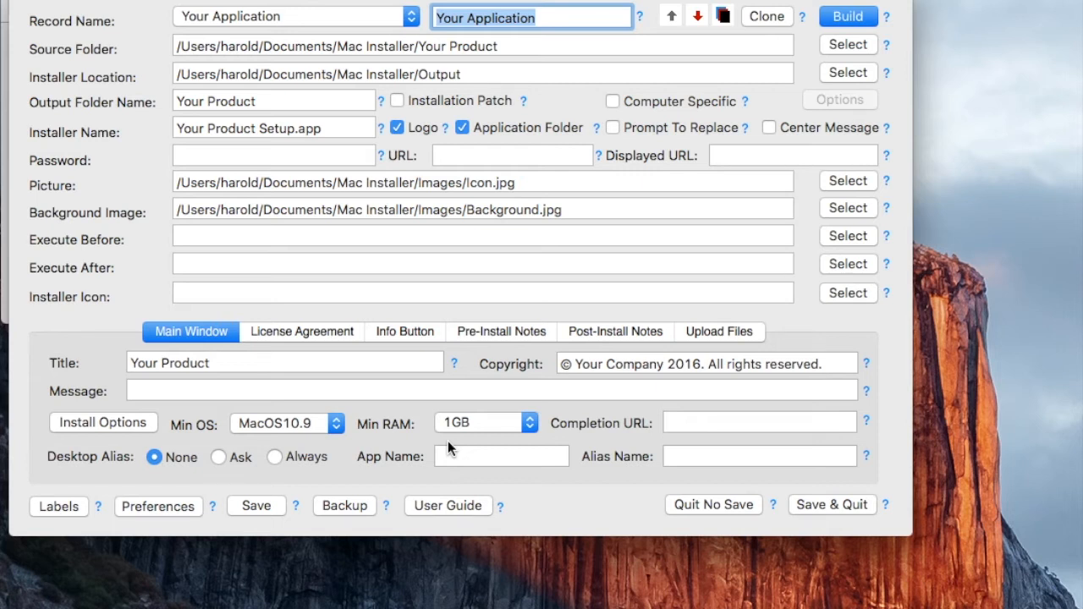
Fill the license agreement with the default HTML formatted message.
click(268, 326)
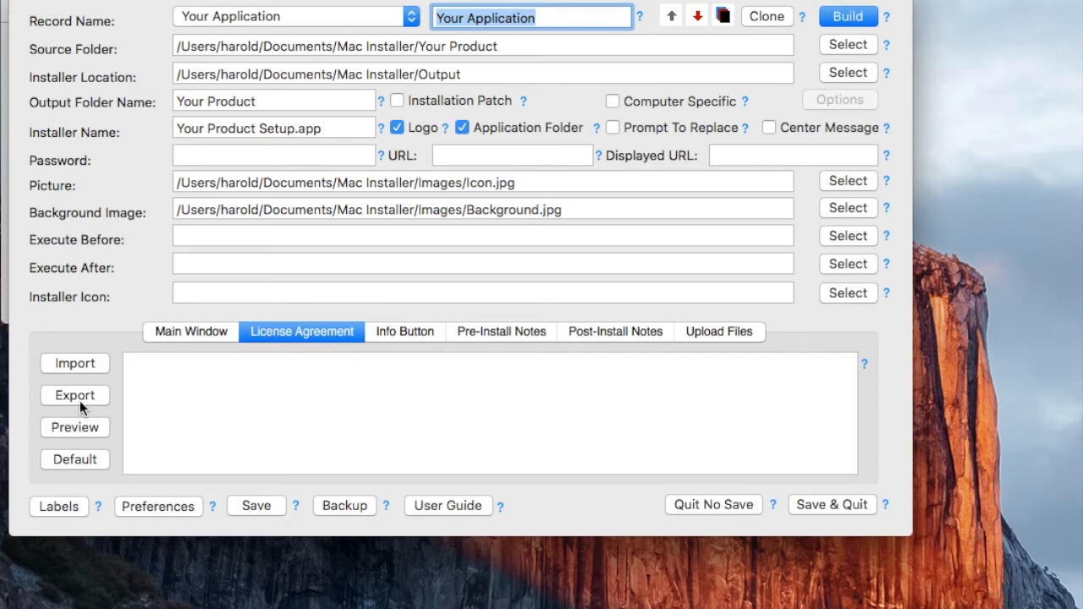
click(76, 459)
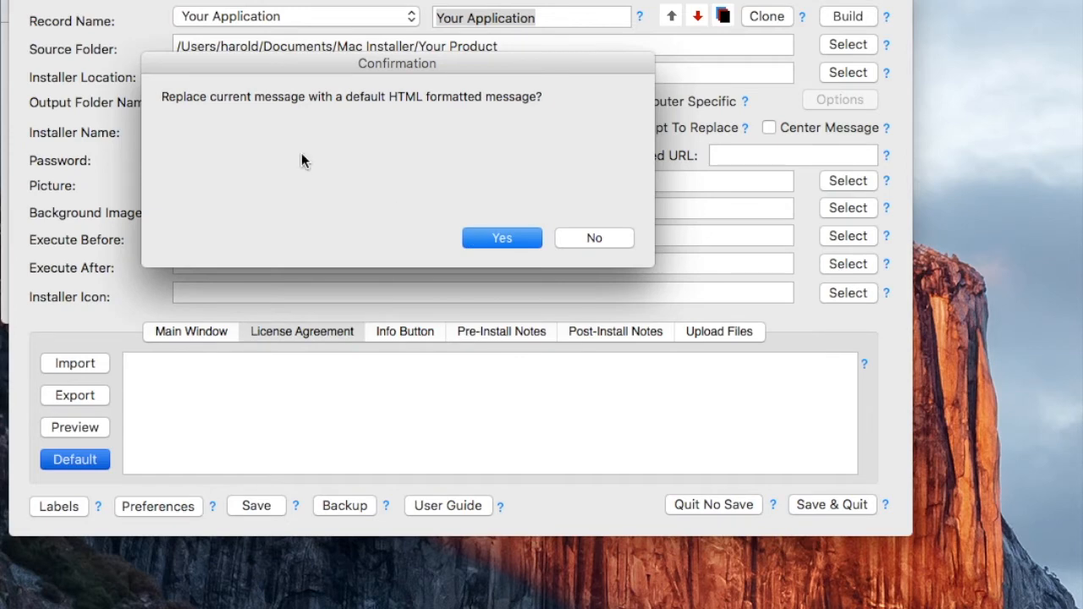
click(496, 240)
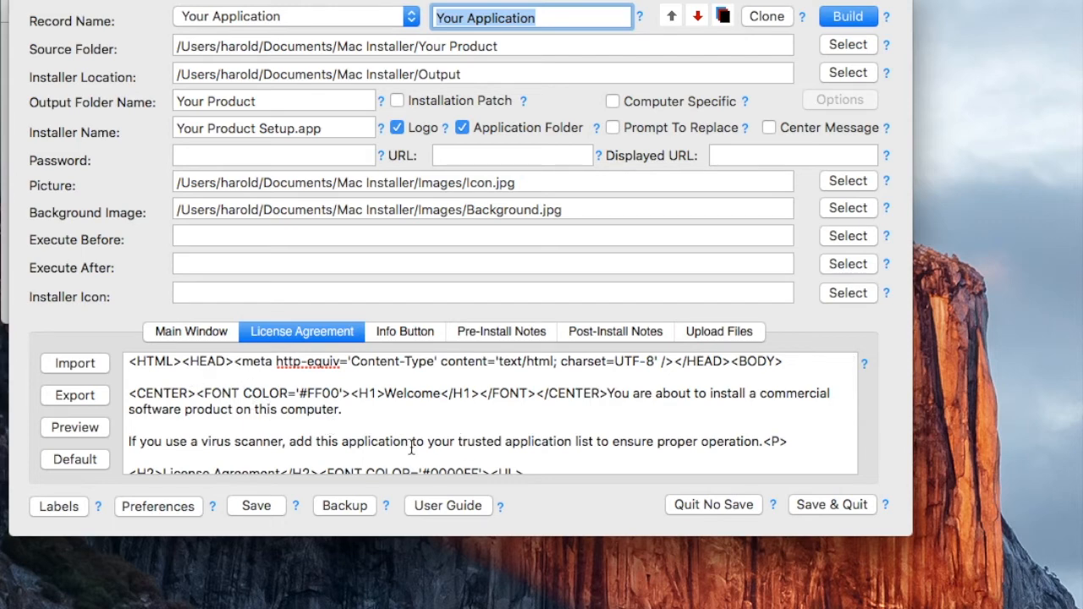
Preview the formatted license agreement and build the installer for the Your Application record.
click(93, 431)
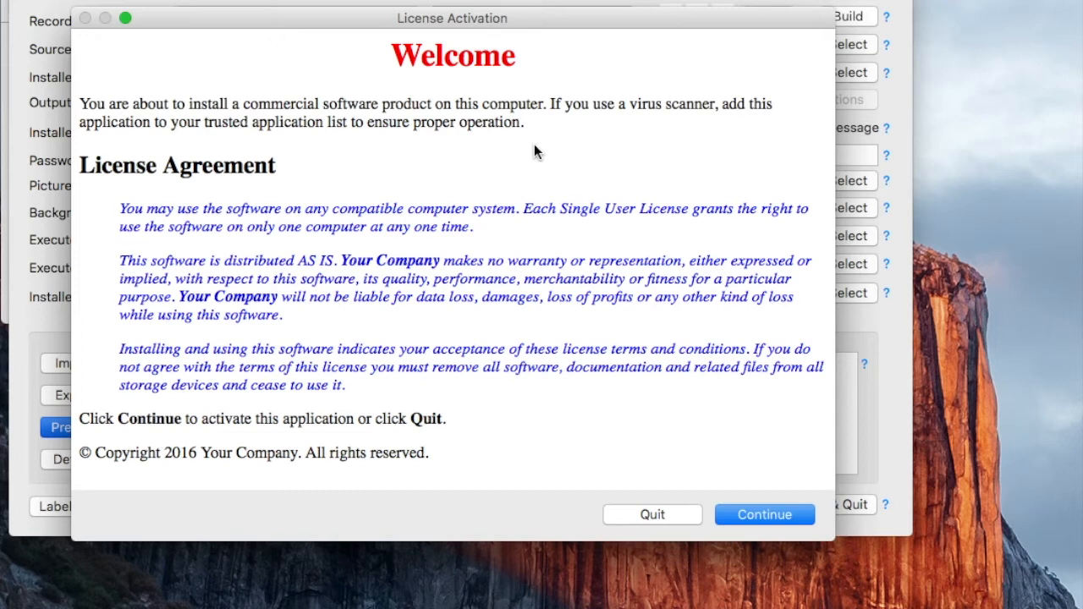
click(766, 514)
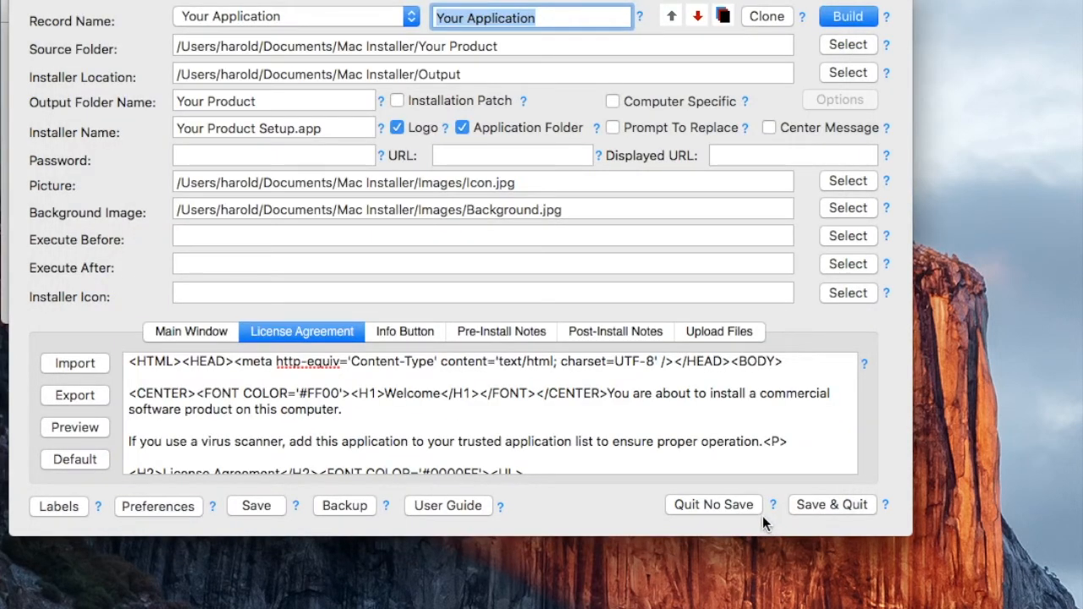
click(835, 18)
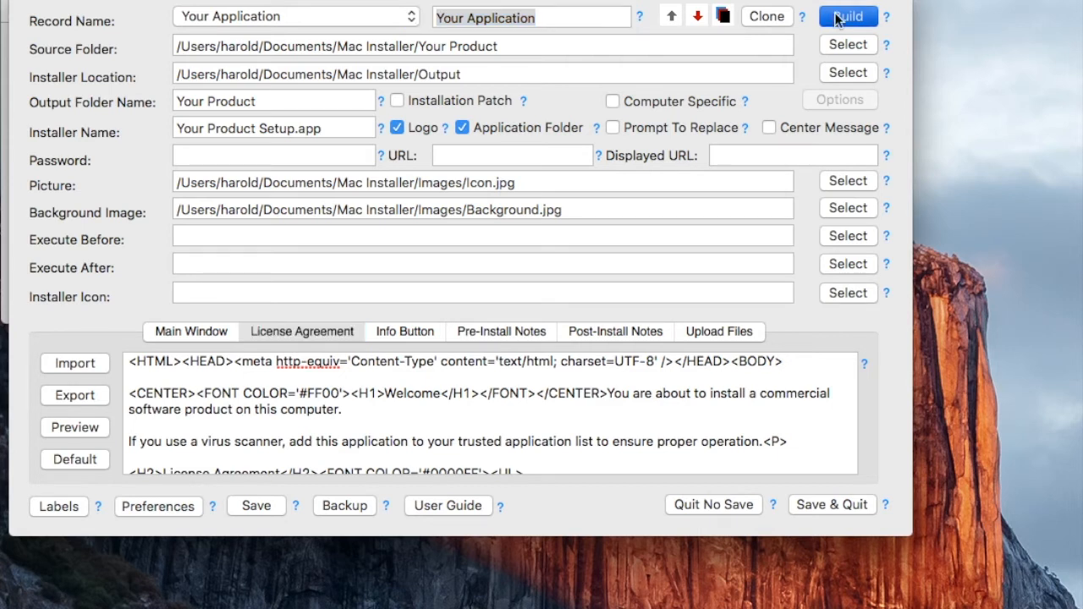
drag(729, 161, 711, 157)
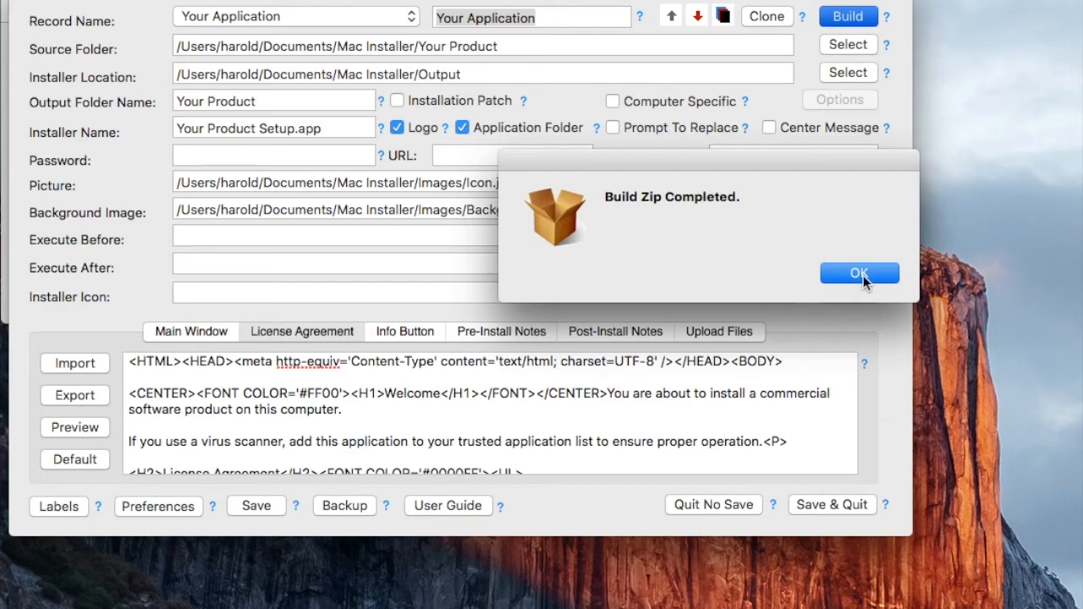
click(865, 277)
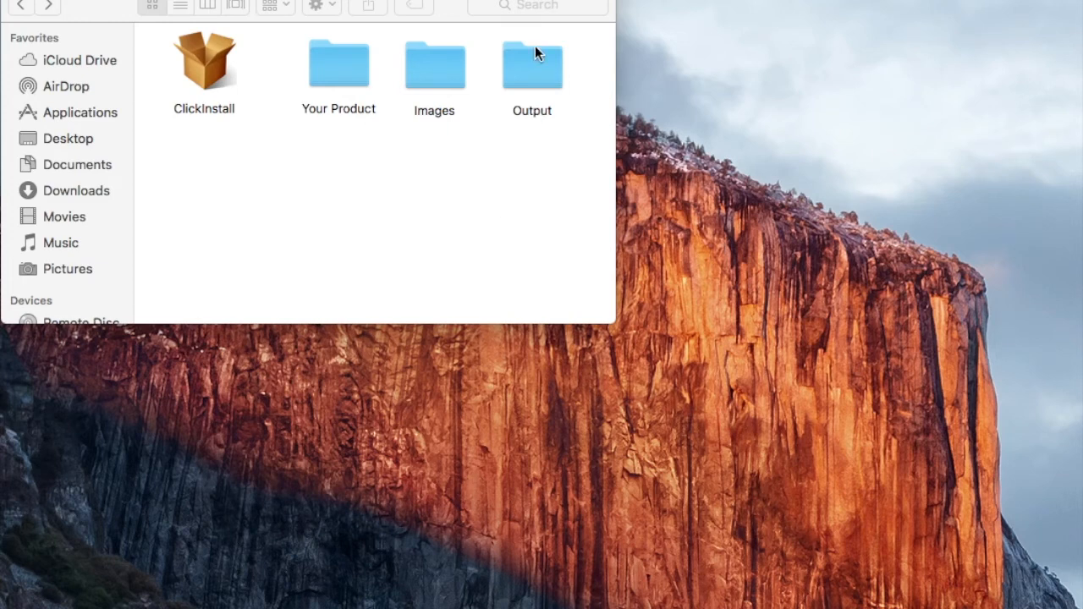
Launch Your Product Setup from the Output folder in Finder and bring its window fully into view.
double_click(535, 53)
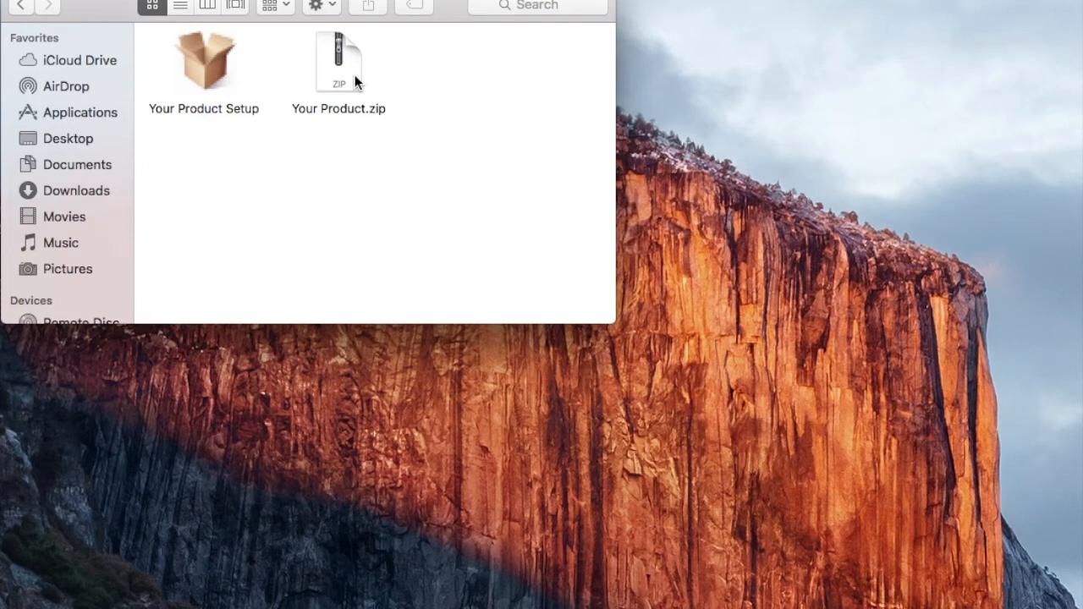
double_click(209, 60)
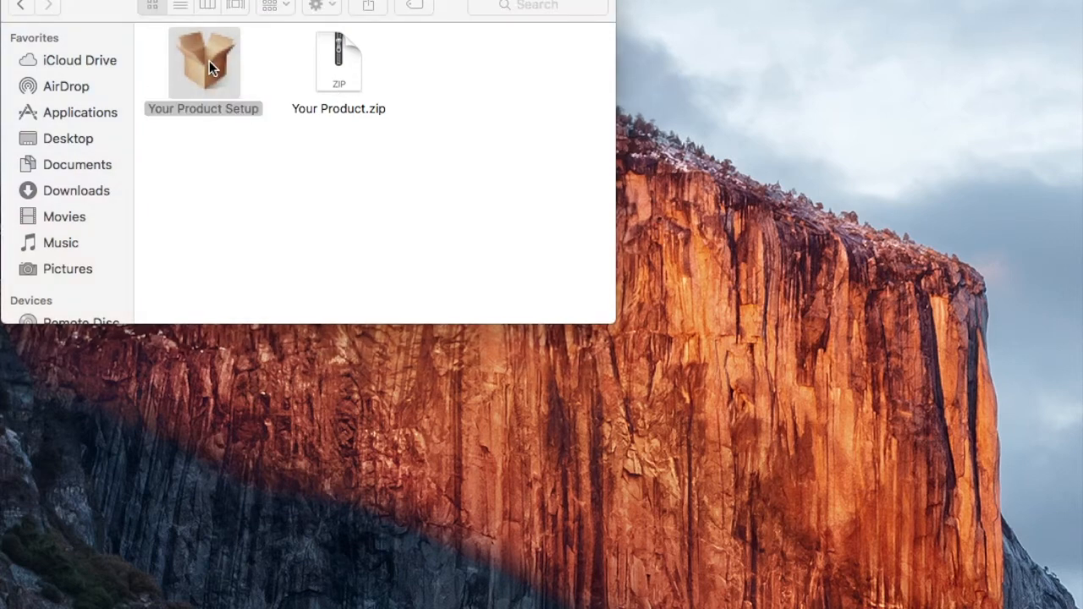
drag(1082, 230, 444, 30)
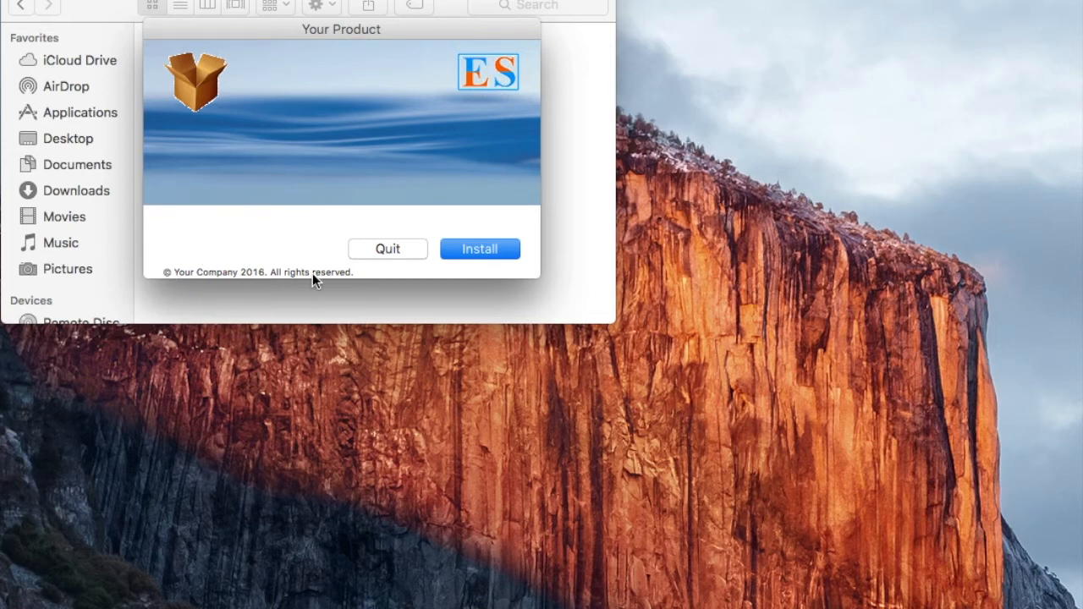
Install Your Product, agreeing to its license, and open the installed Your Product folder in Applications.
click(466, 248)
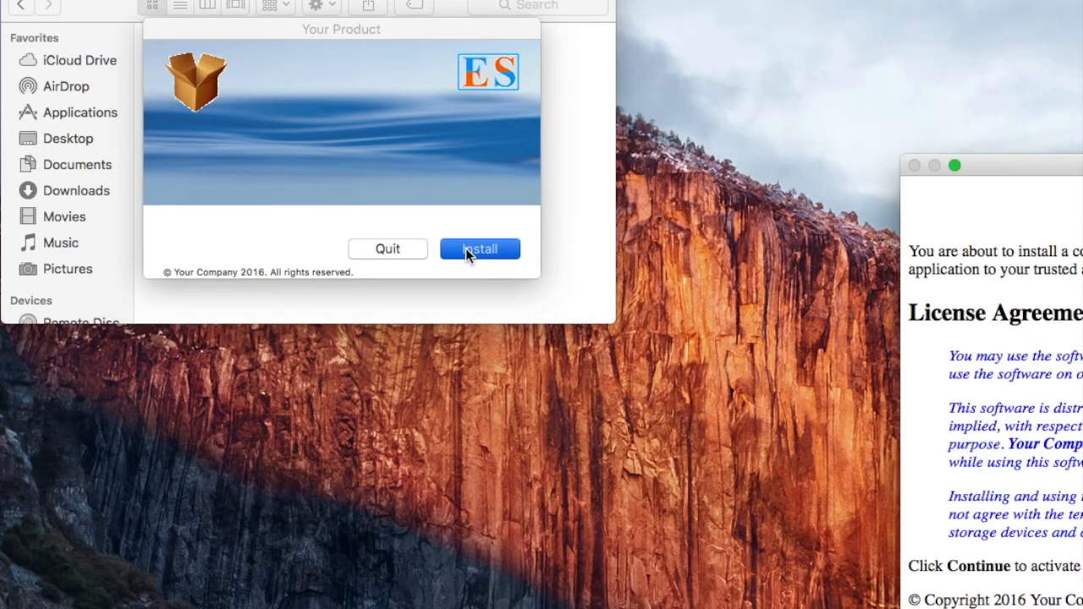
drag(1082, 166, 276, 0)
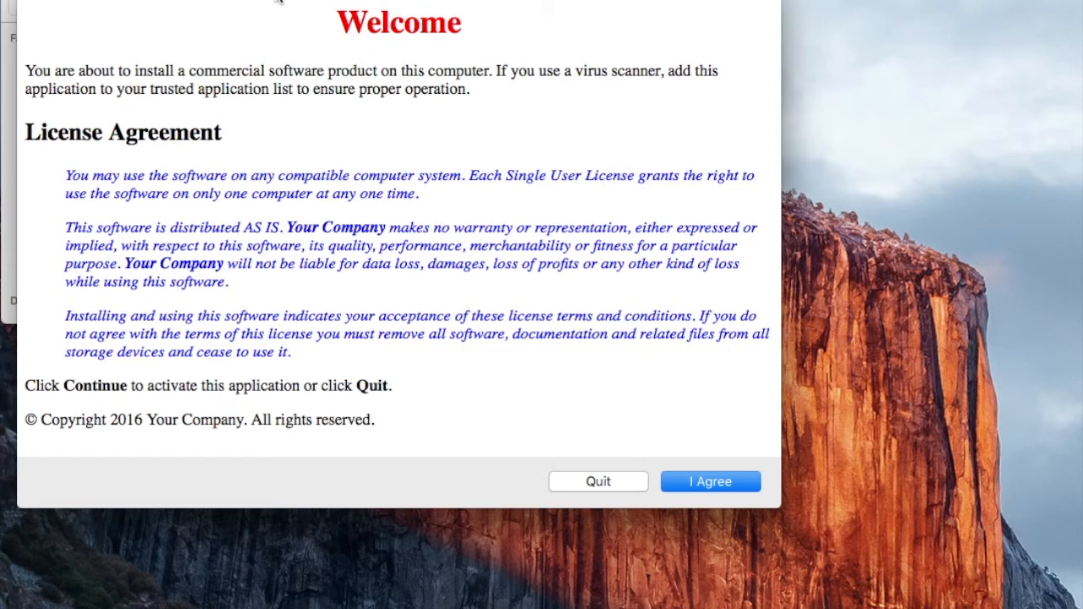
click(715, 480)
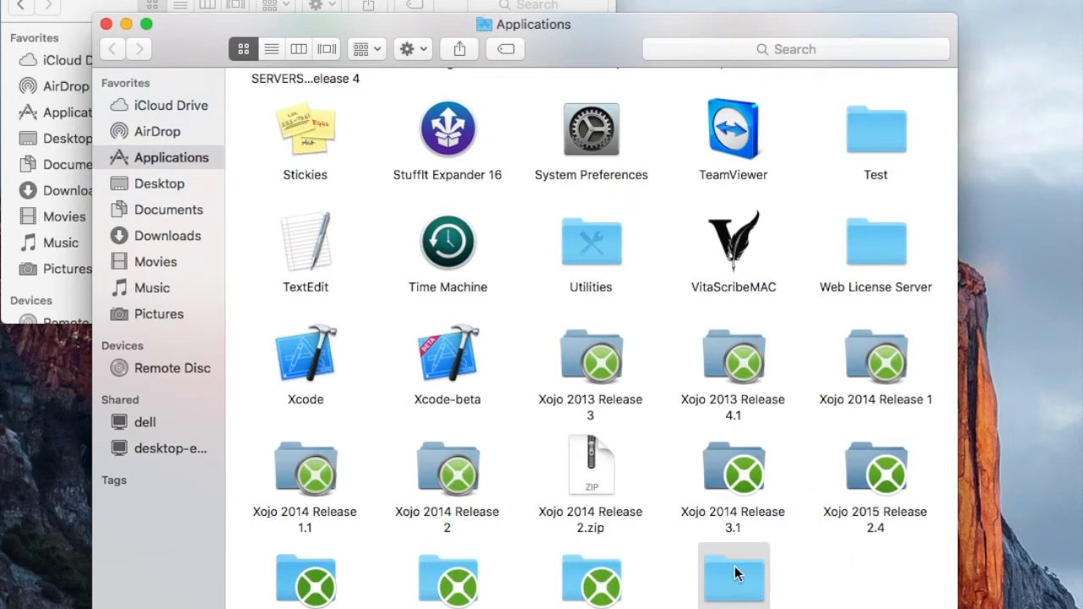
scroll(887, 601, down, 1)
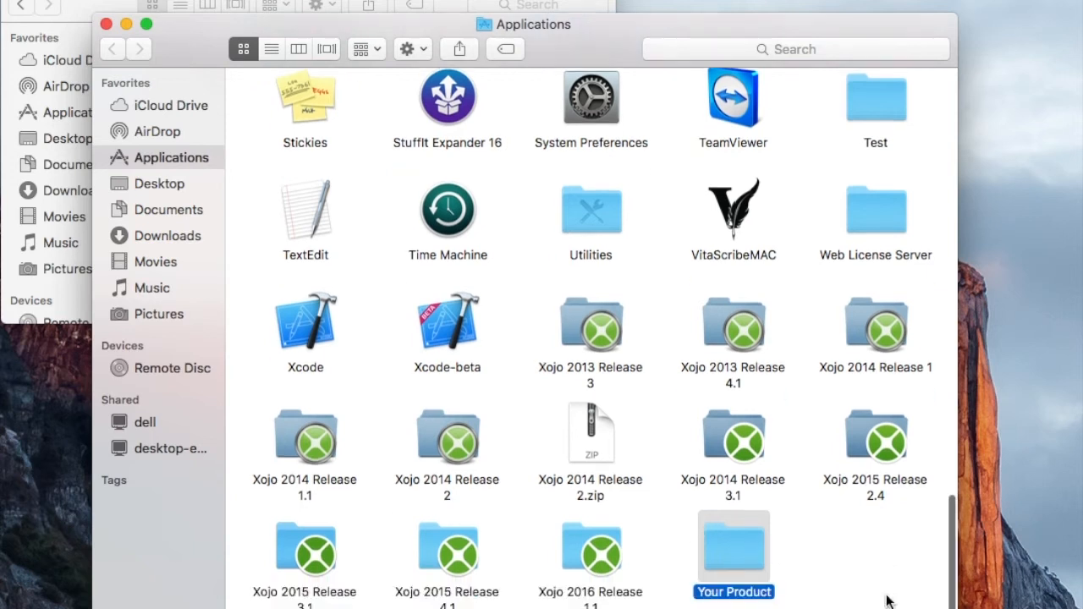
double_click(726, 548)
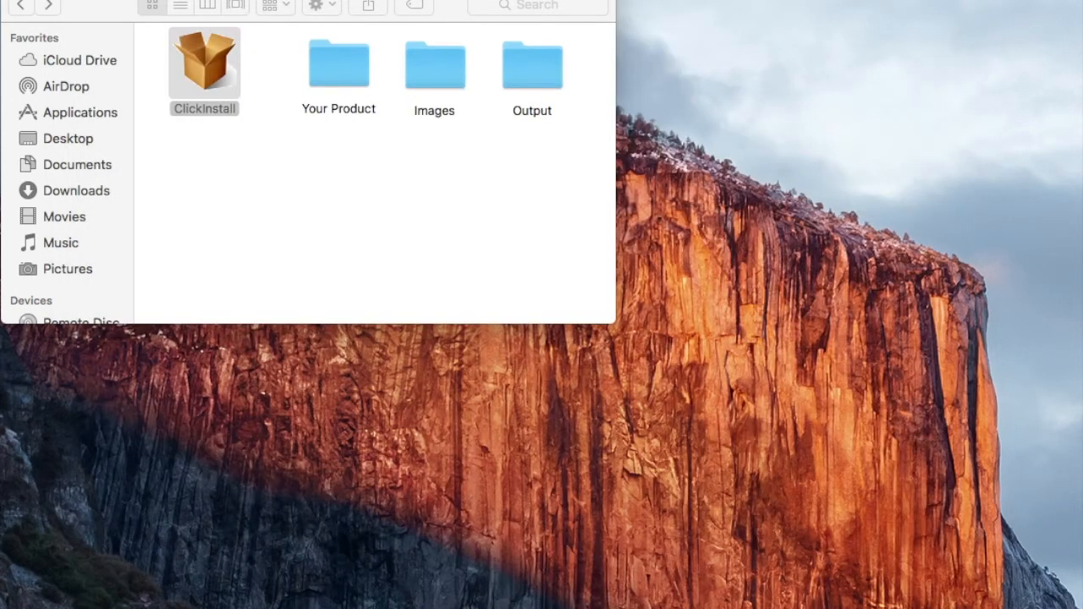
Reopen ClickInstall and set the main window message to "Click Install to begin the Setup process.".
click(194, 74)
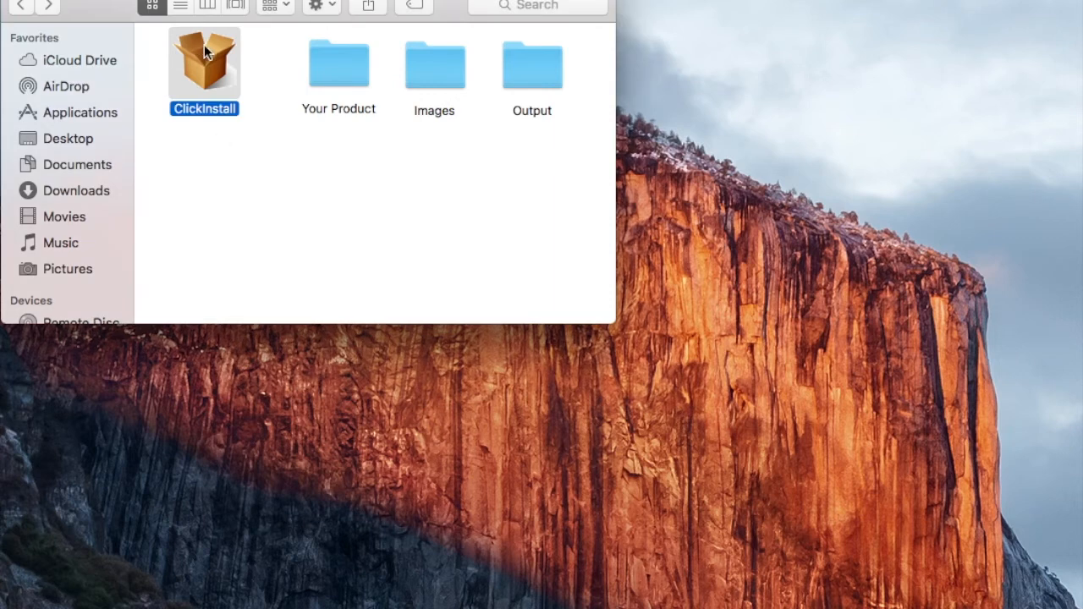
double_click(205, 53)
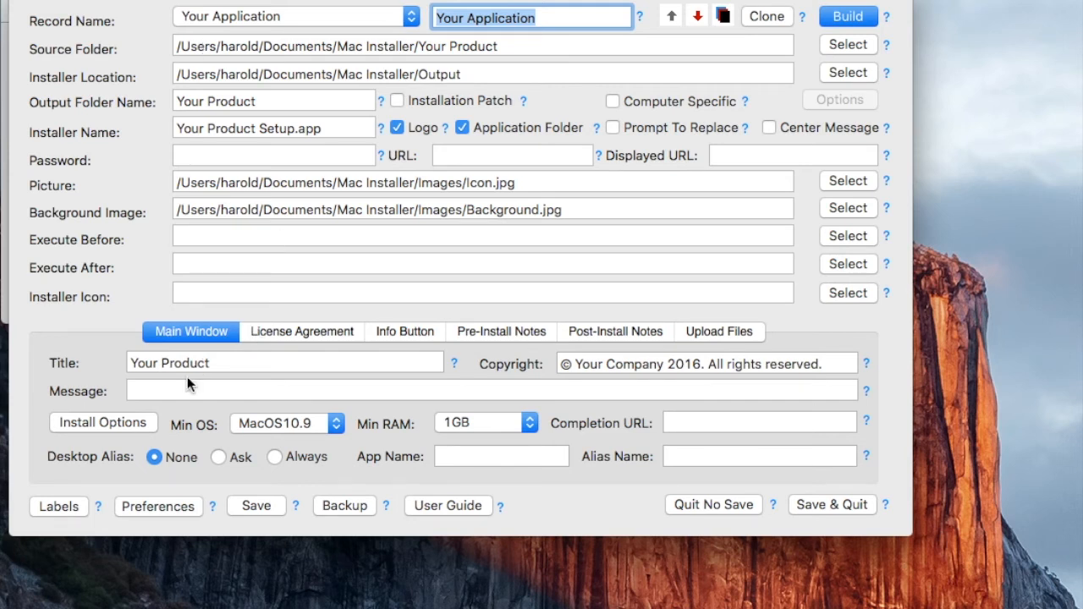
click(148, 390)
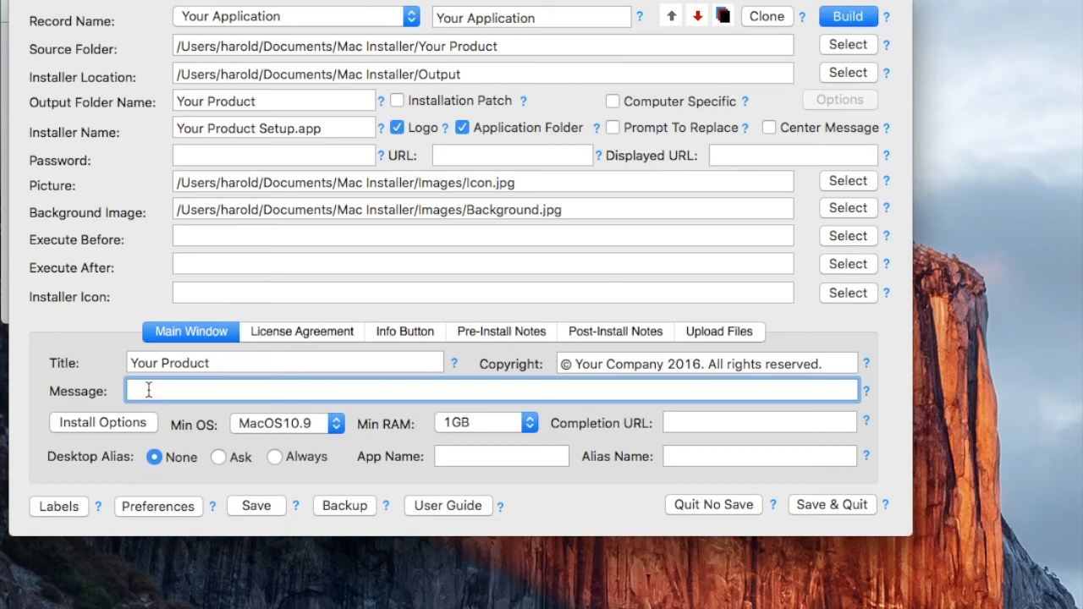
text(Click Install to begin the Setup process.)
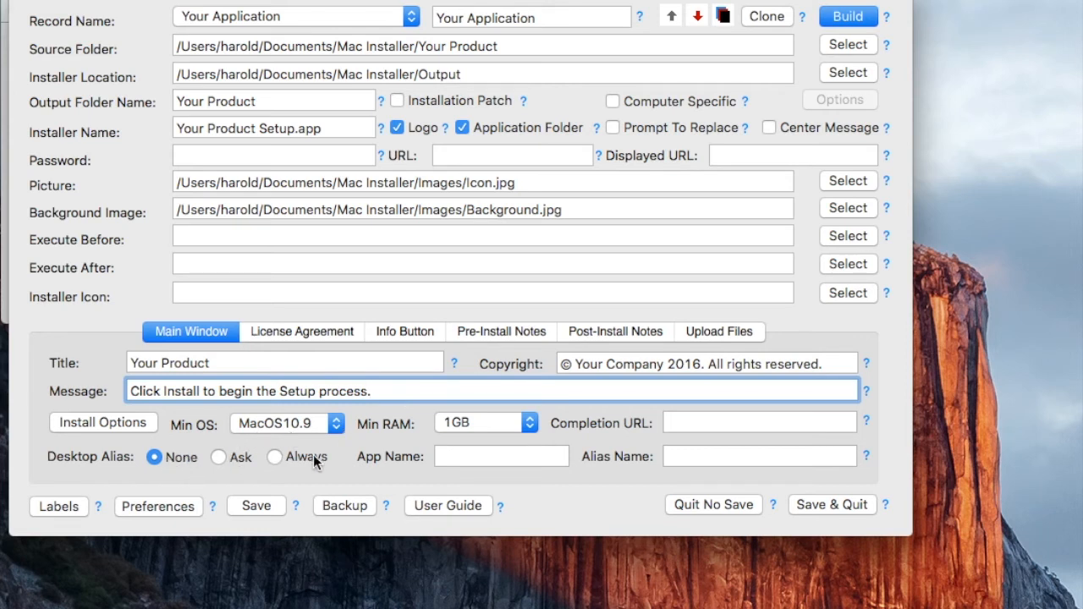
Look through the record's Info Button, Pre-Install Notes and Post-Install Notes content.
click(400, 333)
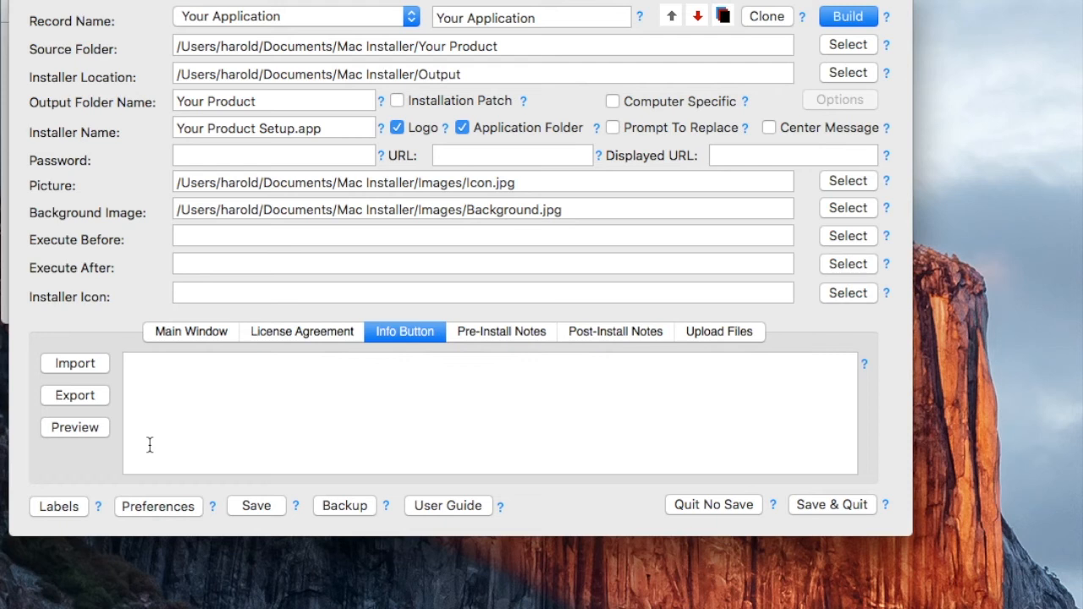
click(472, 336)
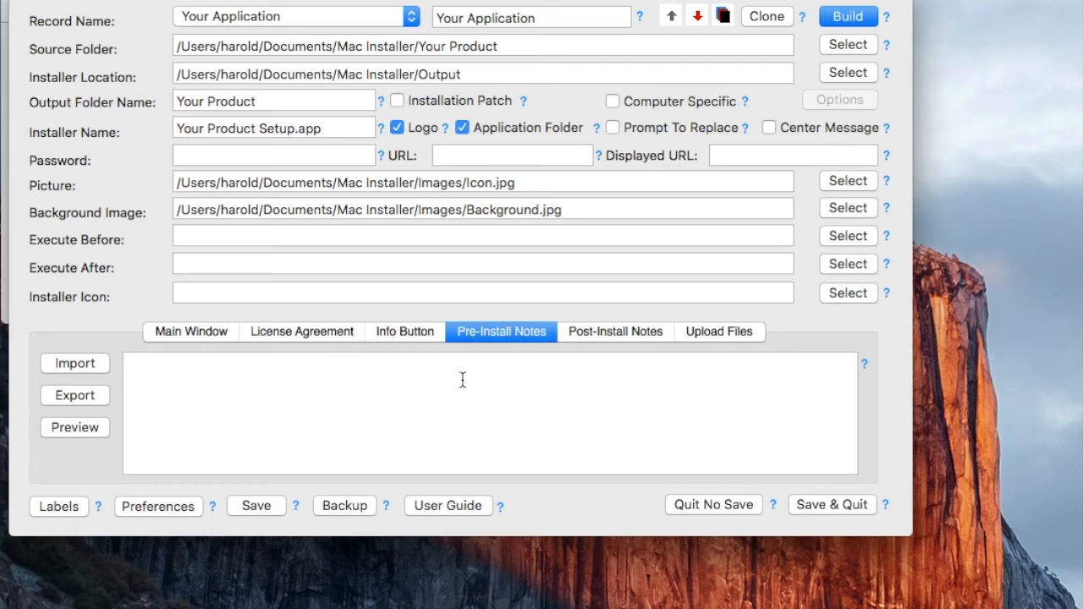
click(590, 338)
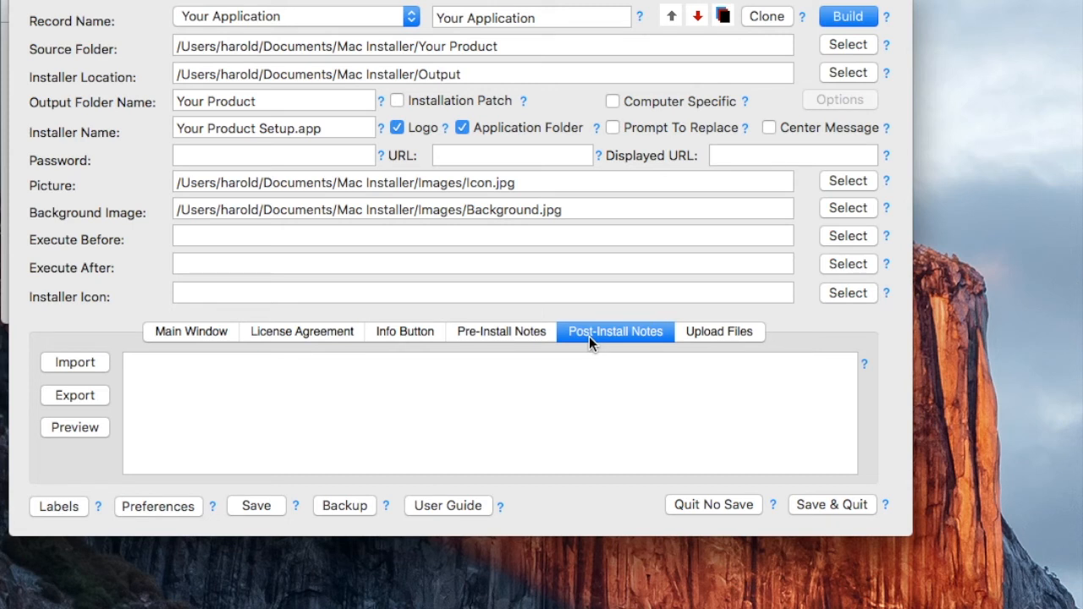
Review the preferences without saving changes, and view the record's file upload settings.
click(167, 508)
drag(1082, 241, 379, 69)
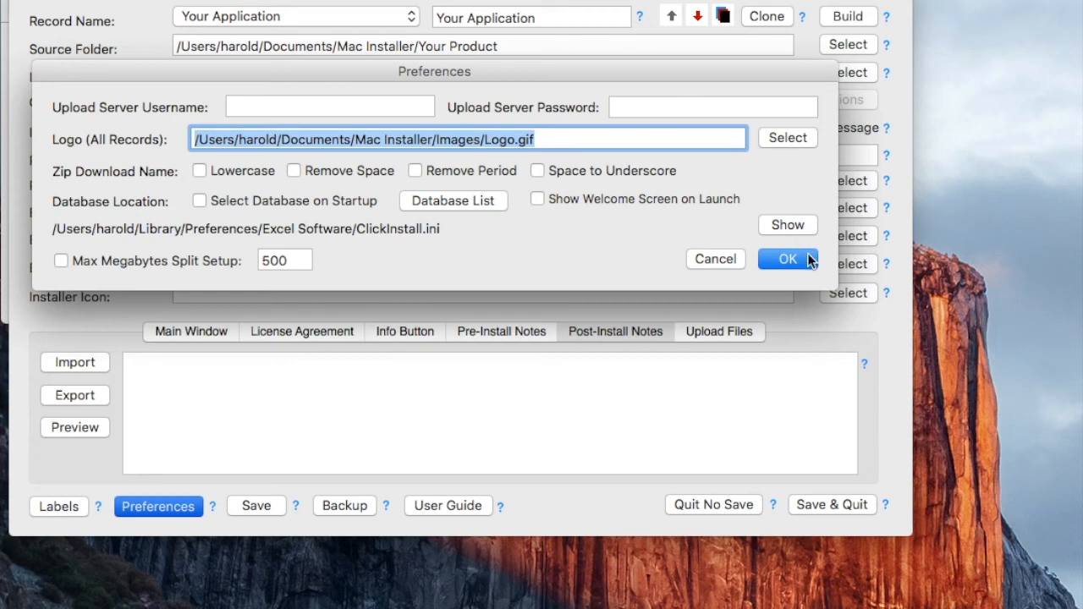
click(721, 265)
click(718, 331)
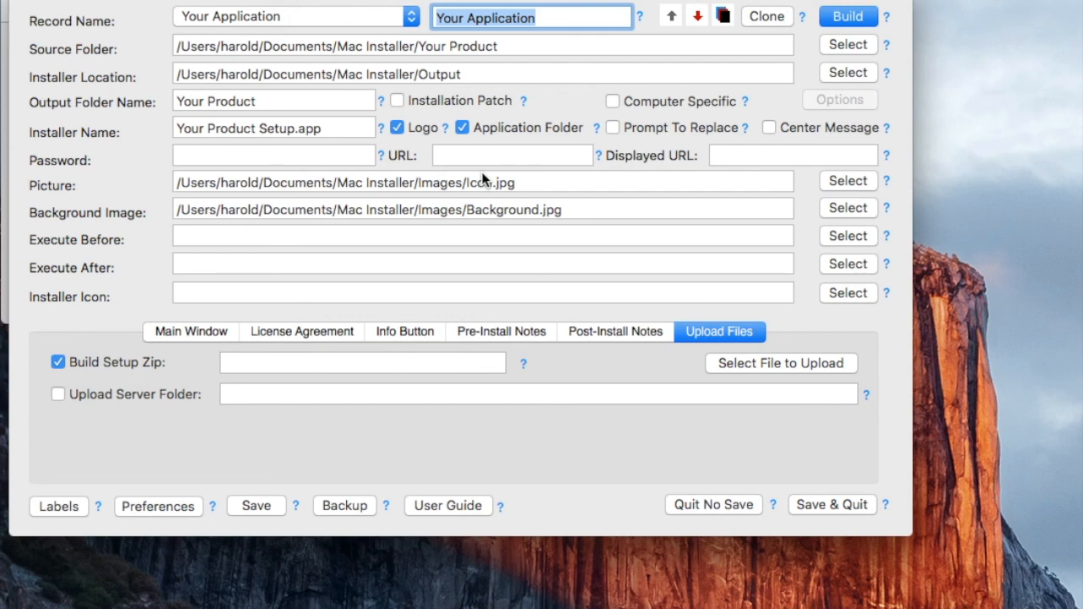
Enable the Computer Specific option for the record and view its password options without changing them.
click(612, 102)
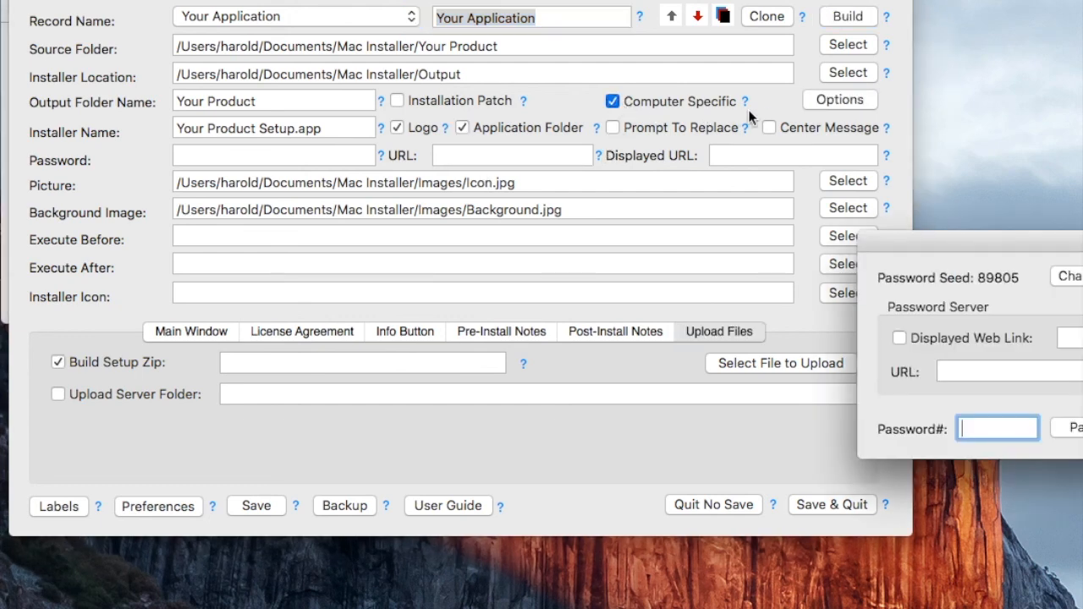
drag(1036, 246, 166, 71)
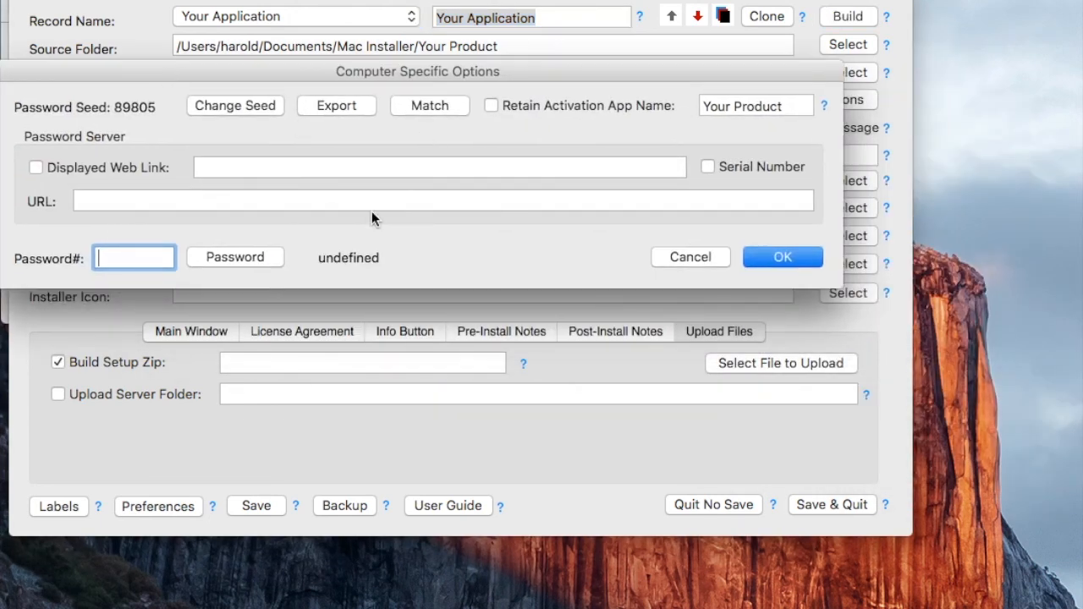
click(670, 254)
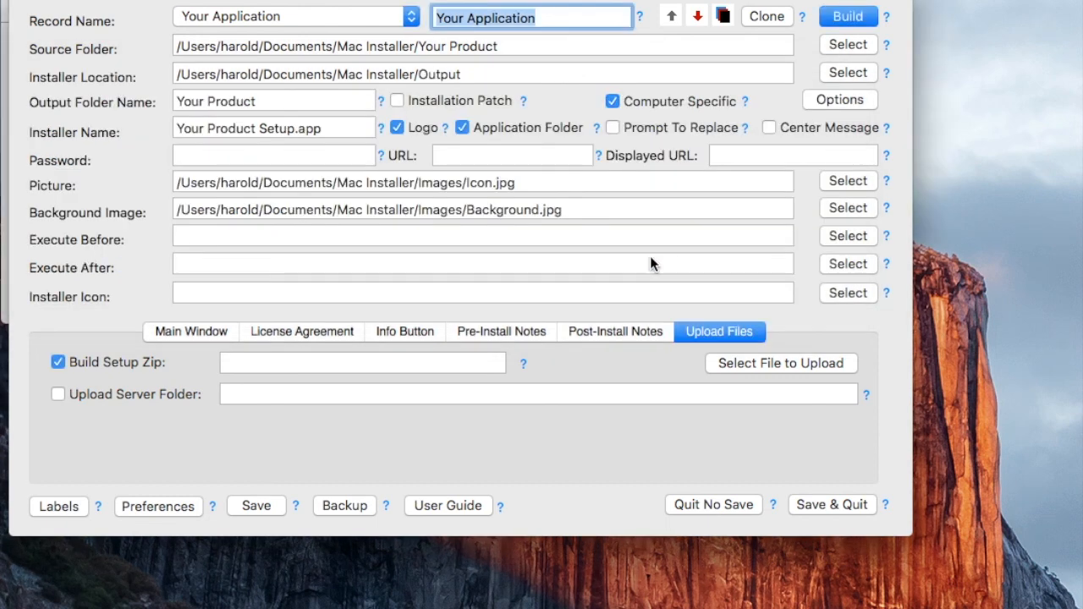